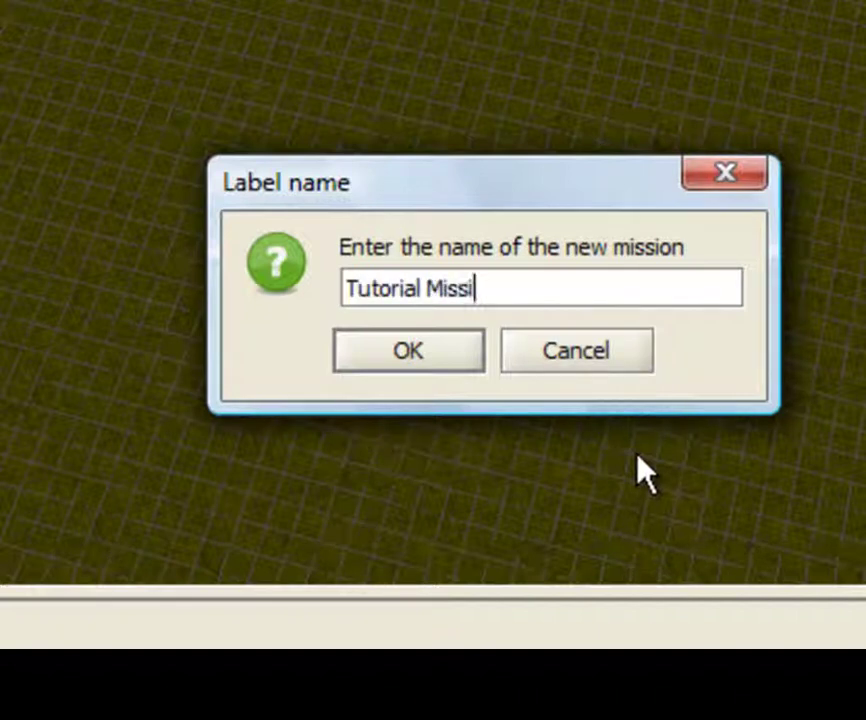
- Create the new mission with the name "Tutorial Mission"
{"action": "key", "text": "Return"}
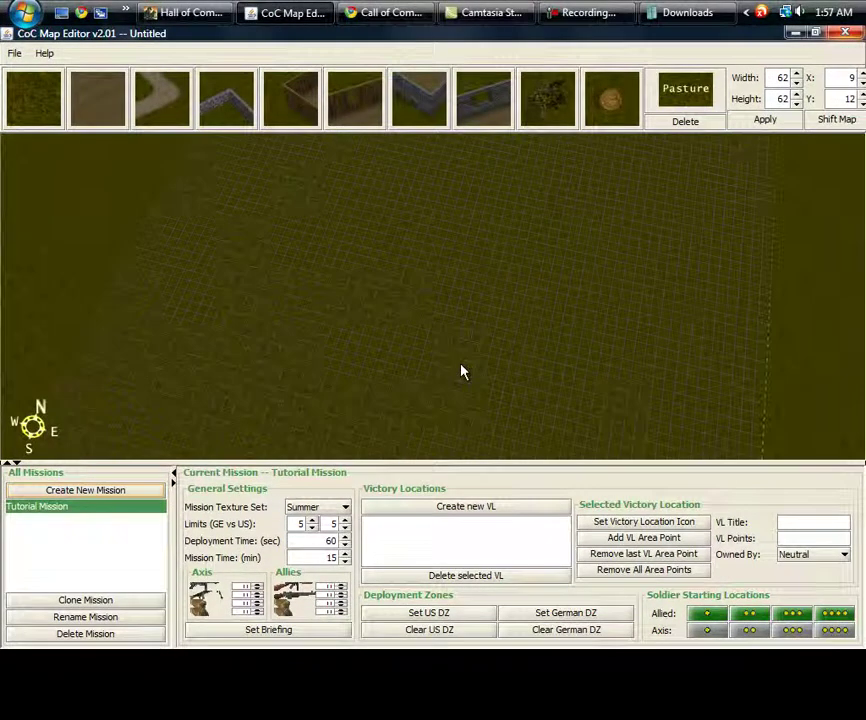
{"action": "key", "text": "Right"}
{"action": "key", "text": "Down"}
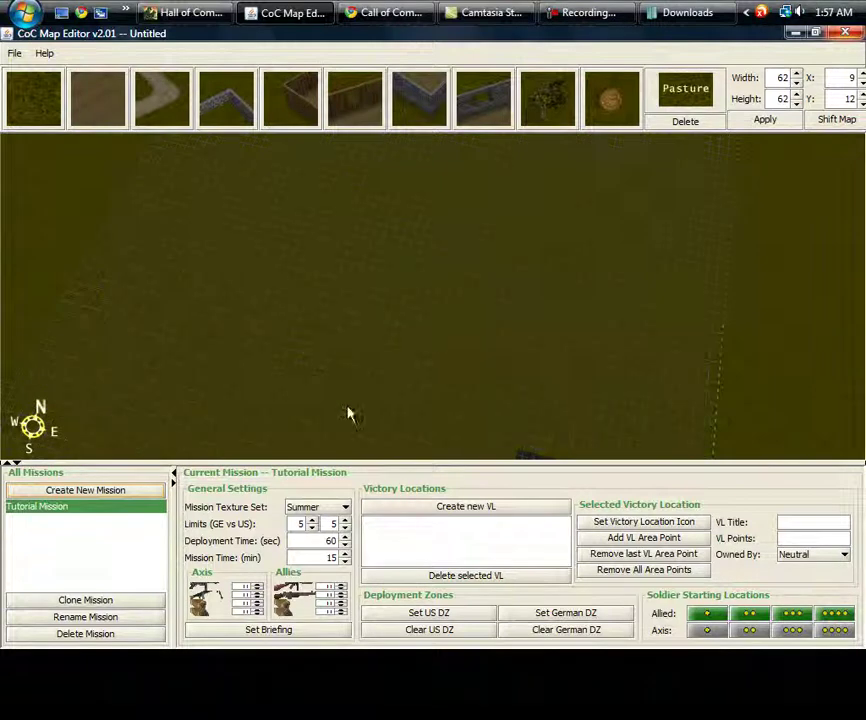
{"action": "middle_click_drag", "start_coordinate": [472, 331], "coordinate": [553, 368]}
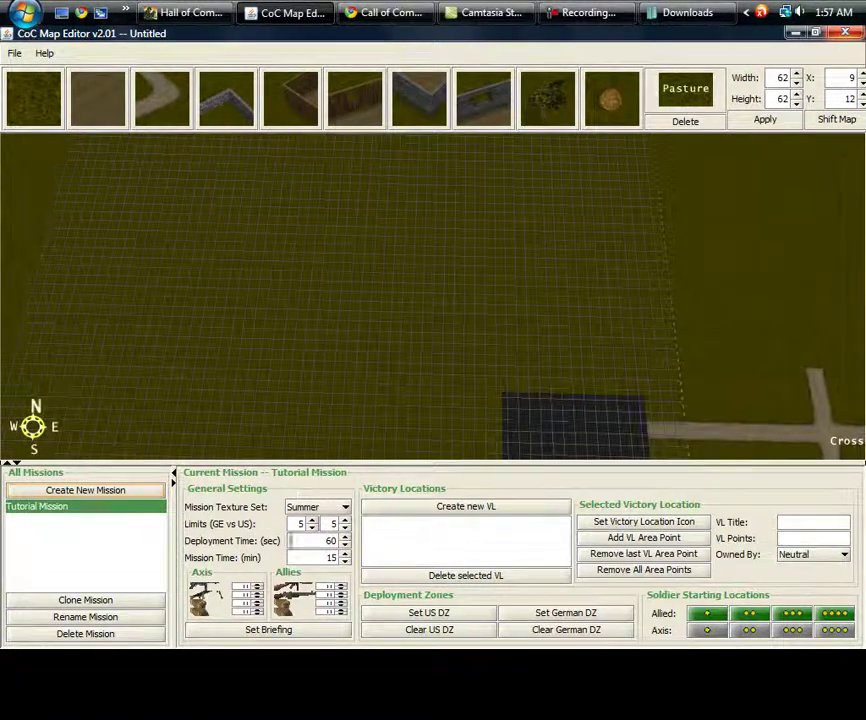
- Preview the map with the Desert, Winter and Suburbia mission texture sets in turn
{"action": "left_click", "coordinate": [345, 507]}
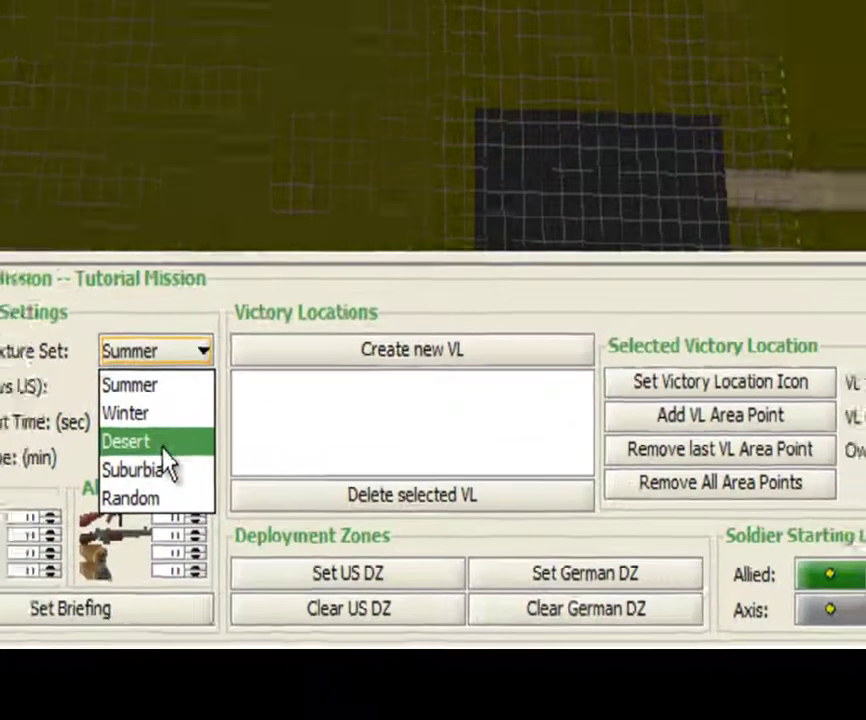
{"action": "left_click", "coordinate": [130, 412]}
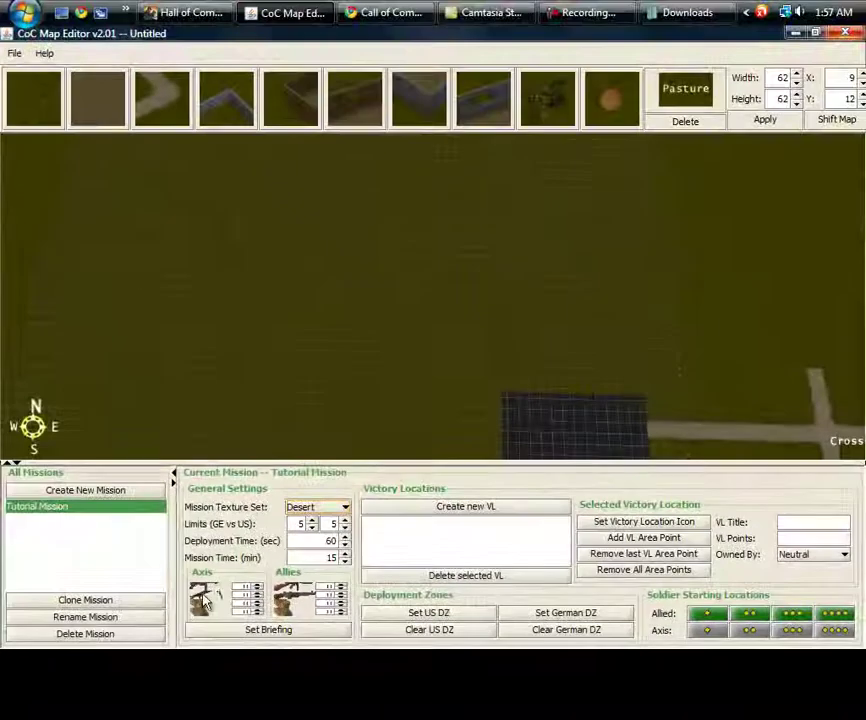
{"action": "left_click", "coordinate": [314, 522]}
{"action": "right_click_drag", "start_coordinate": [338, 278], "coordinate": [604, 380]}
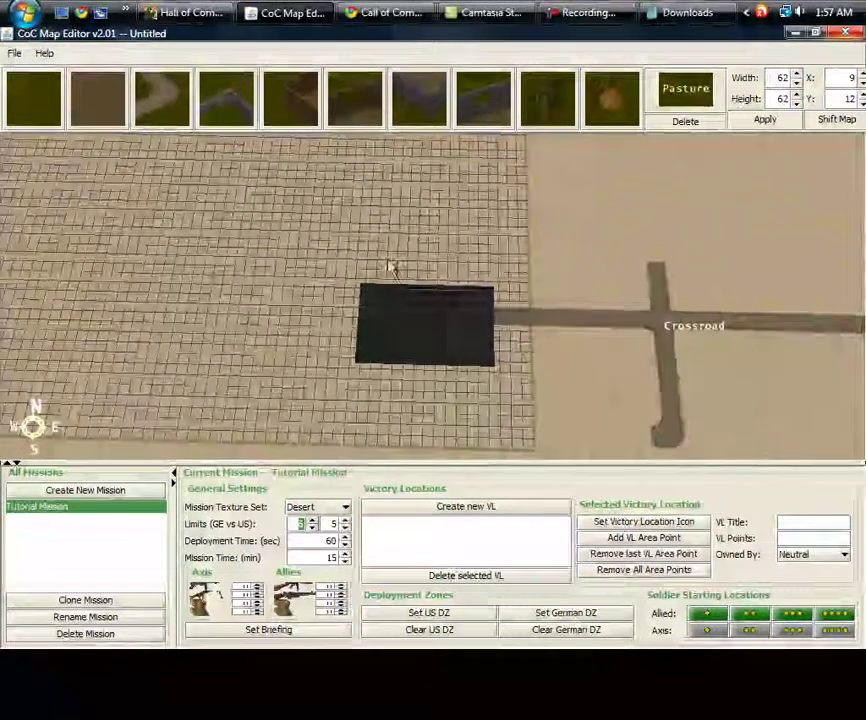
{"action": "left_click", "coordinate": [343, 508]}
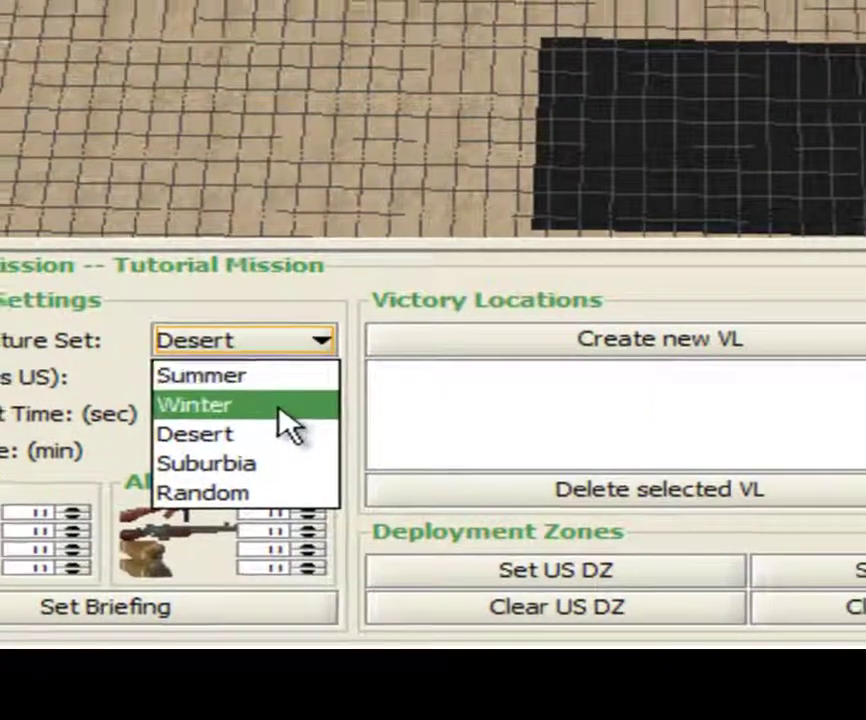
{"action": "left_click", "coordinate": [278, 401]}
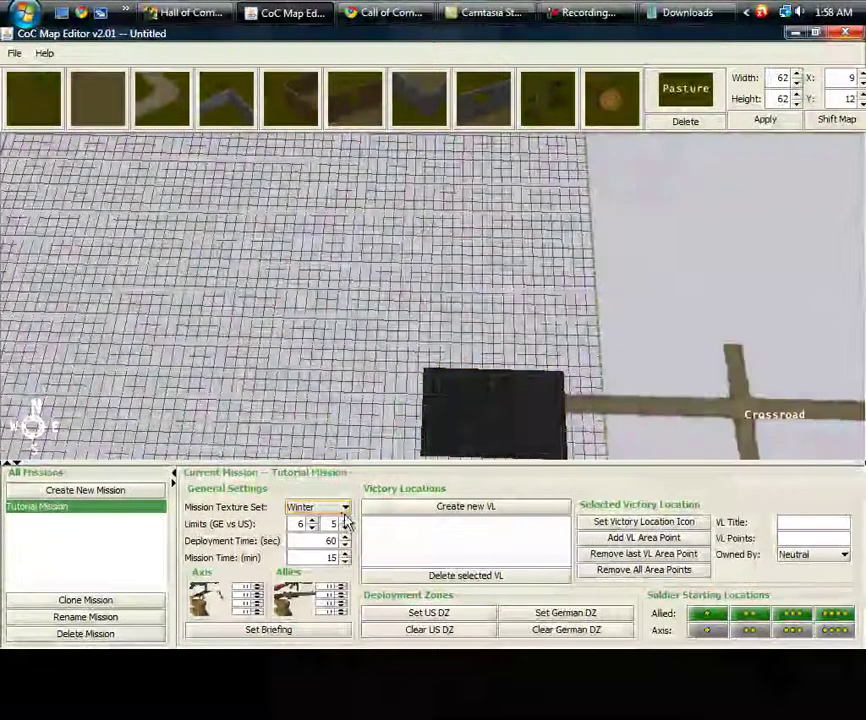
{"action": "left_click", "coordinate": [332, 507]}
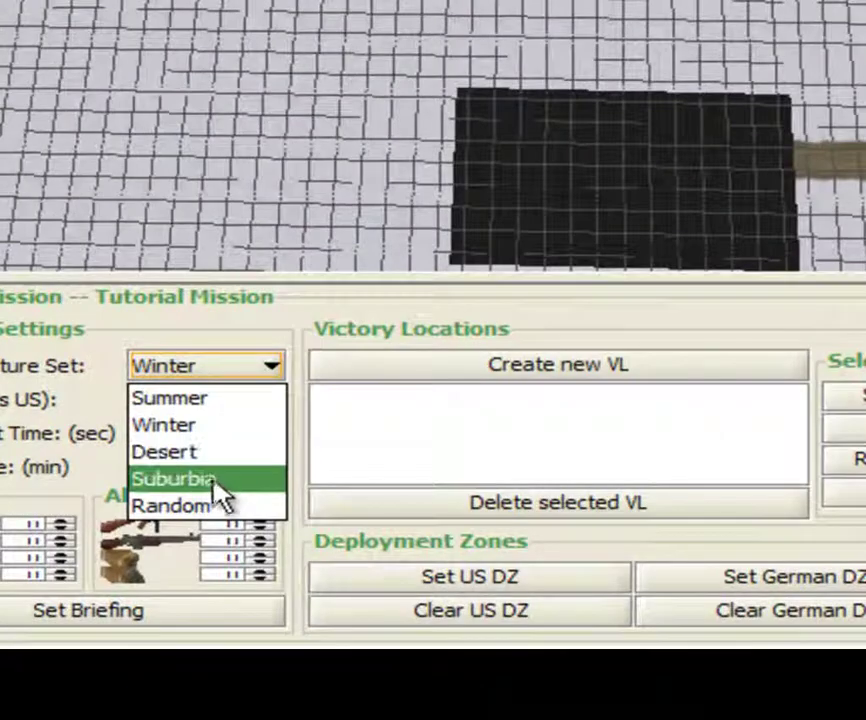
{"action": "left_click", "coordinate": [230, 487]}
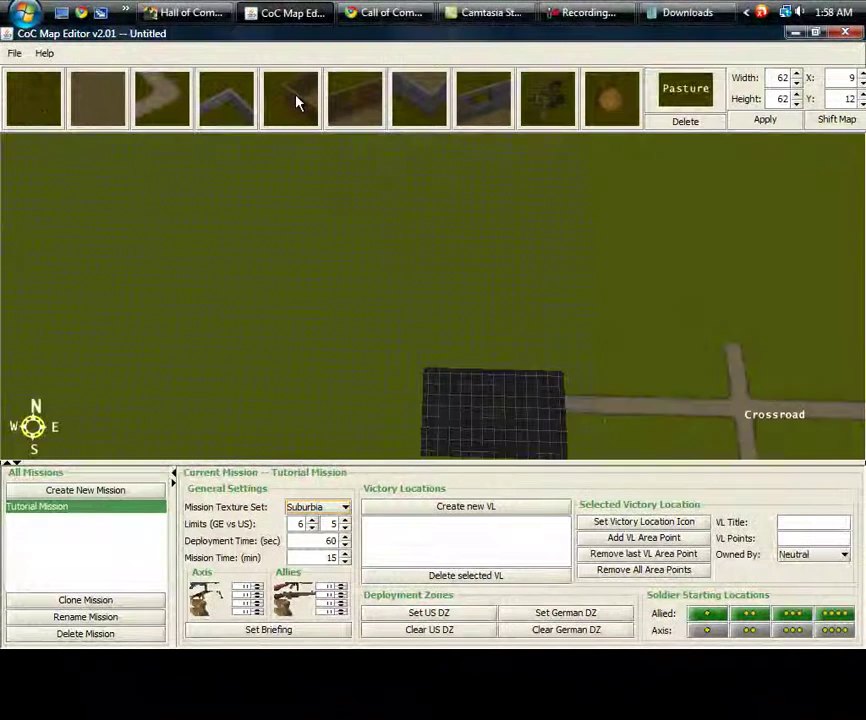
- Place two building wall corner pieces on the open grass of the map
{"action": "left_click", "coordinate": [294, 100]}
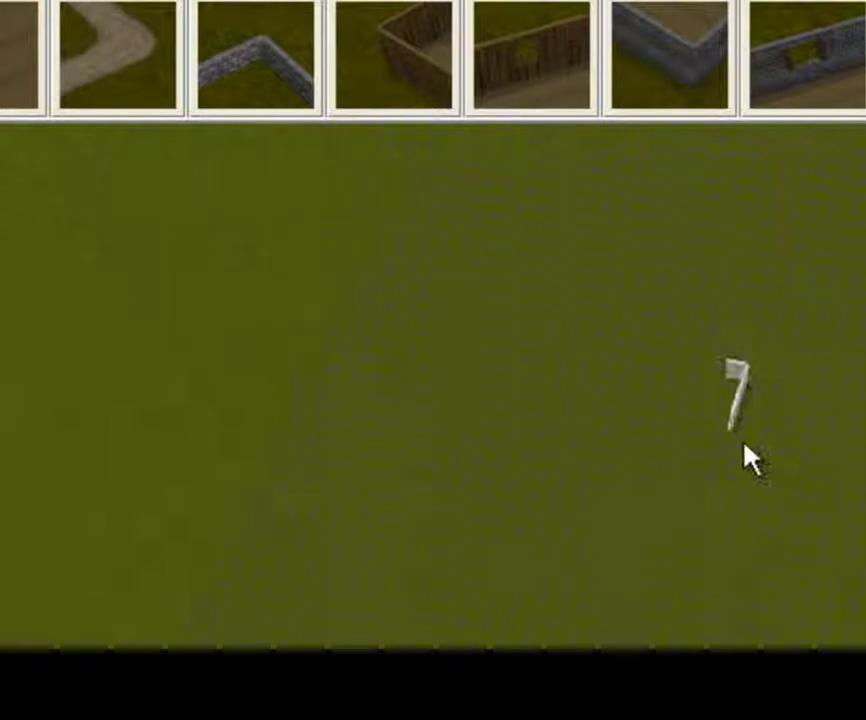
{"action": "left_click", "coordinate": [682, 460]}
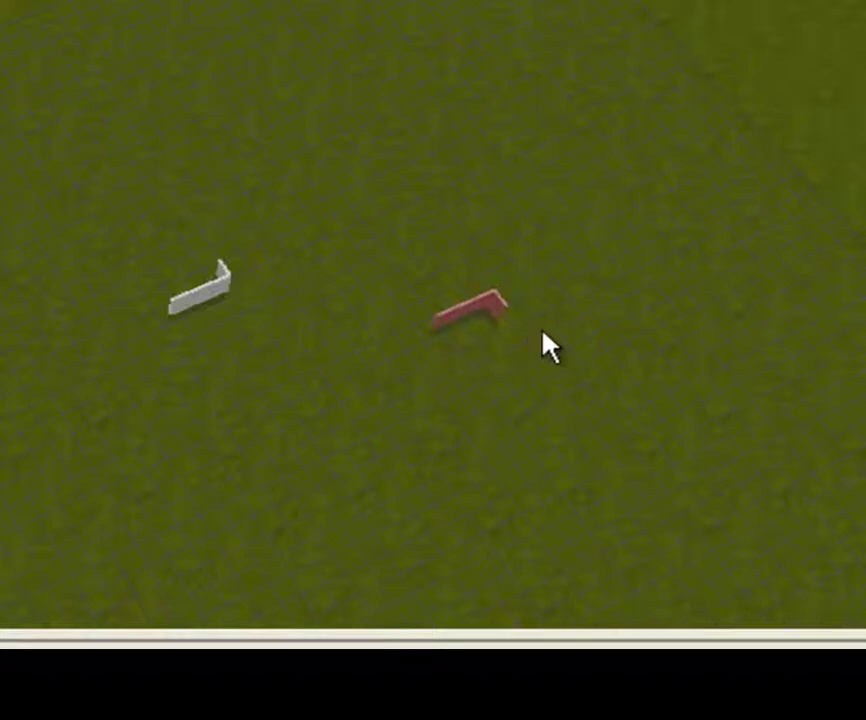
{"action": "key", "text": "Down"}
{"action": "key", "text": "Right"}
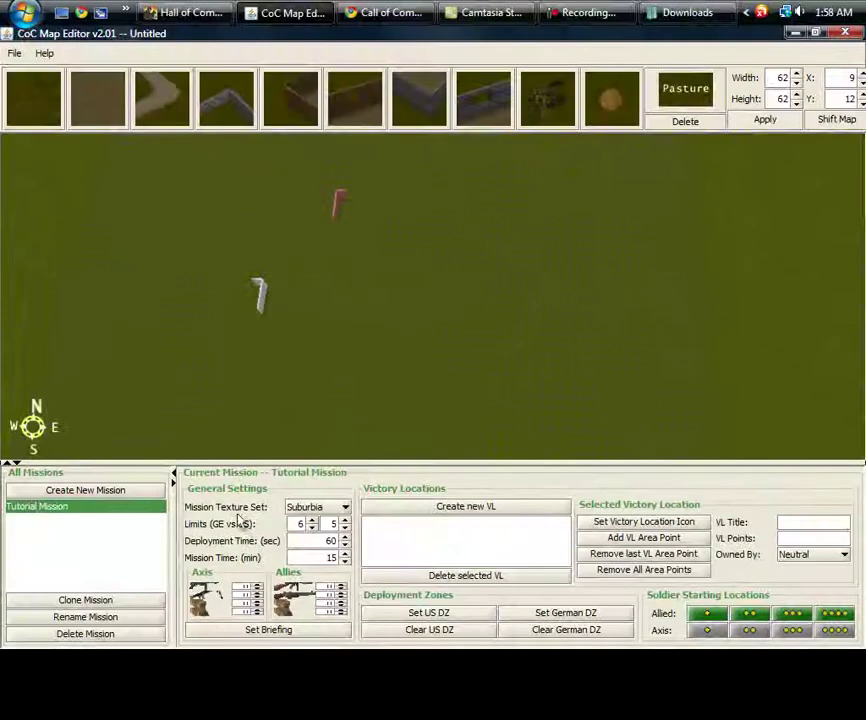
- Set the mission texture set to Random and both the GE and US limits to 55
{"action": "left_click", "coordinate": [327, 510]}
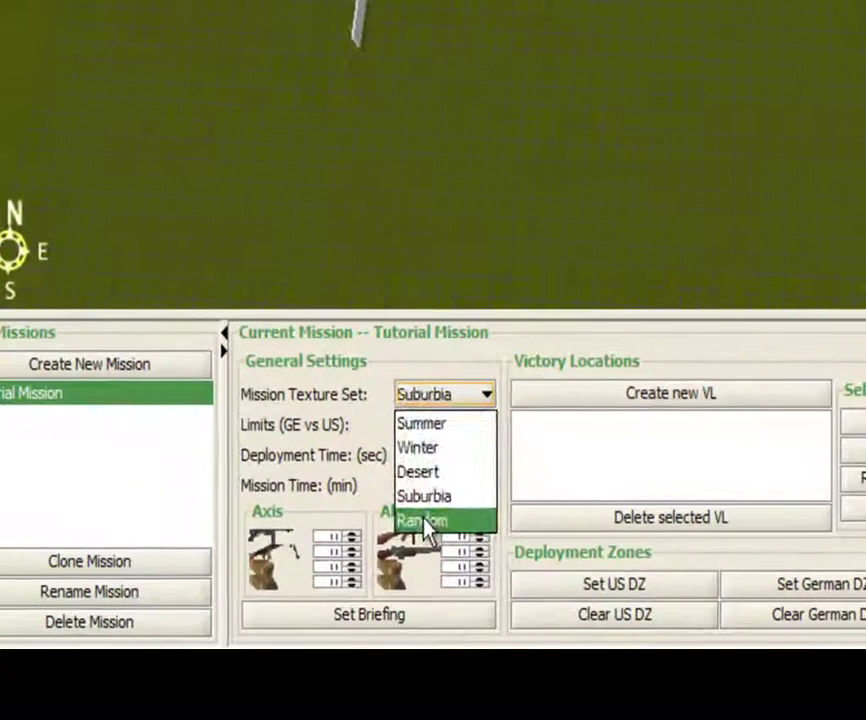
{"action": "left_click", "coordinate": [303, 584]}
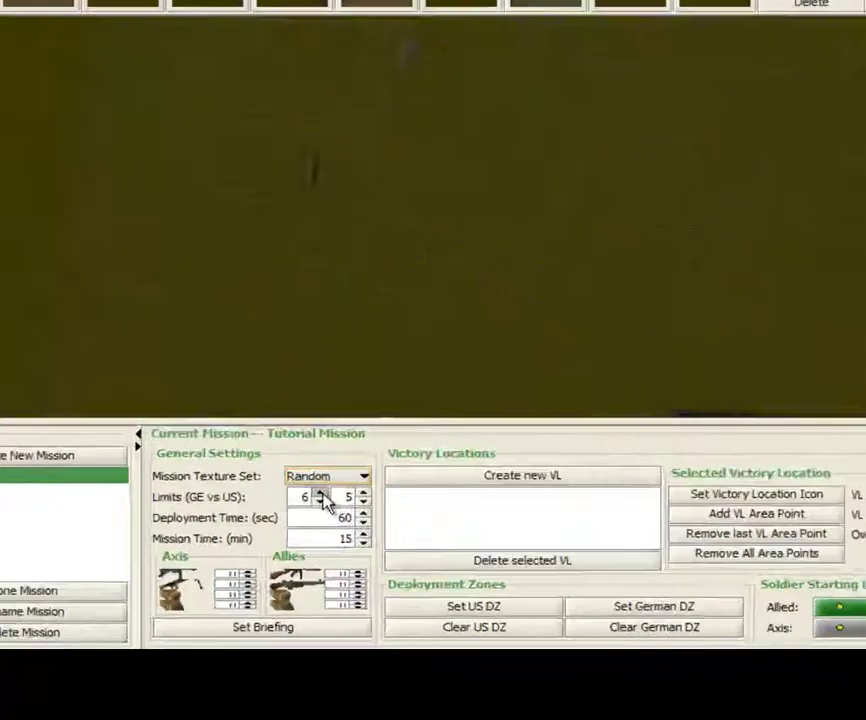
{"action": "left_click_drag", "start_coordinate": [314, 522], "coordinate": [314, 522]}
{"action": "left_click_drag", "start_coordinate": [440, 403], "coordinate": [445, 410]}
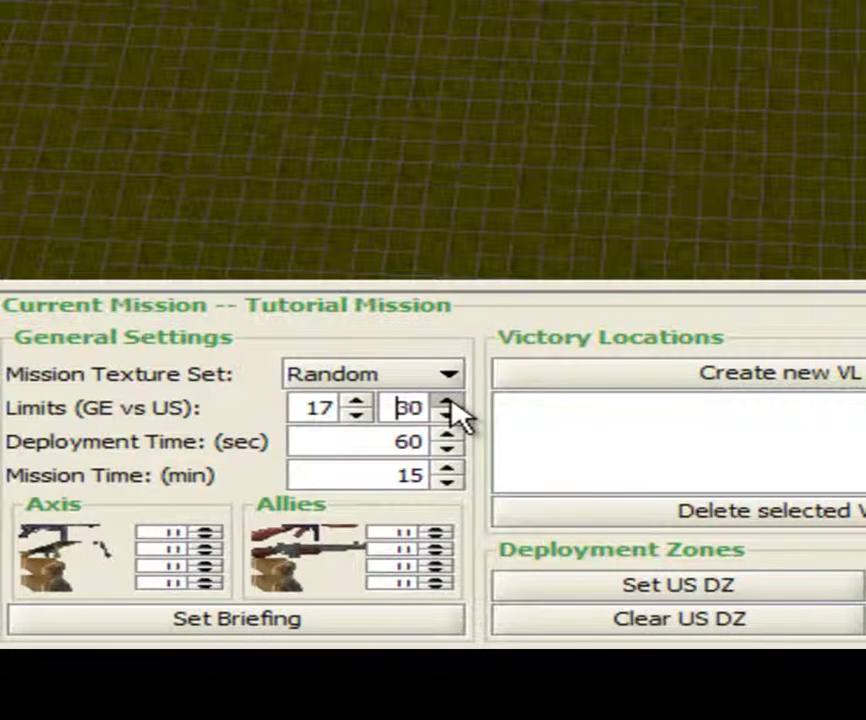
{"action": "left_click_drag", "start_coordinate": [456, 414], "coordinate": [456, 414]}
{"action": "double_click", "coordinate": [331, 407]}
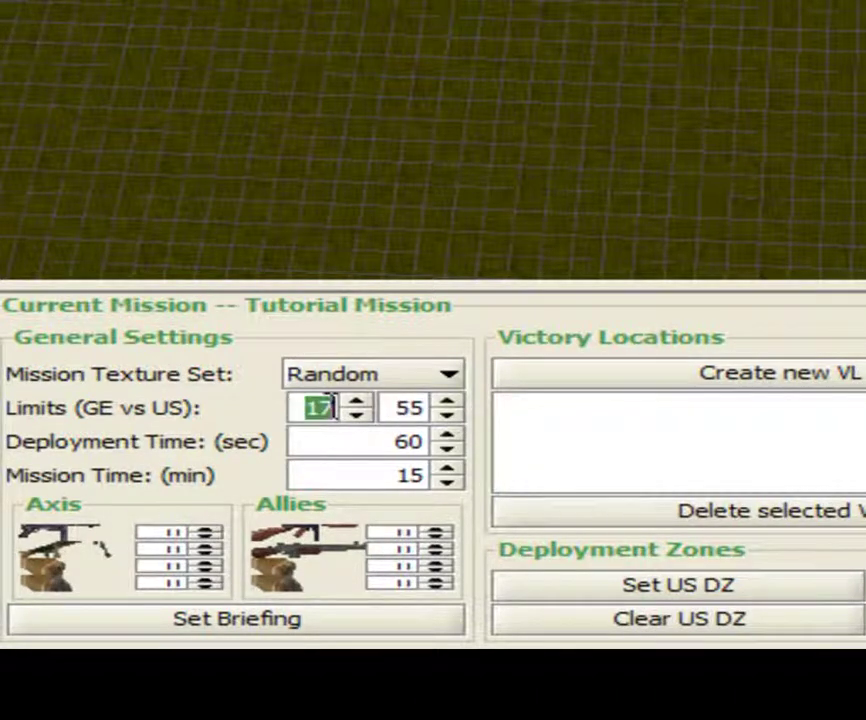
{"action": "type", "text": "55"}
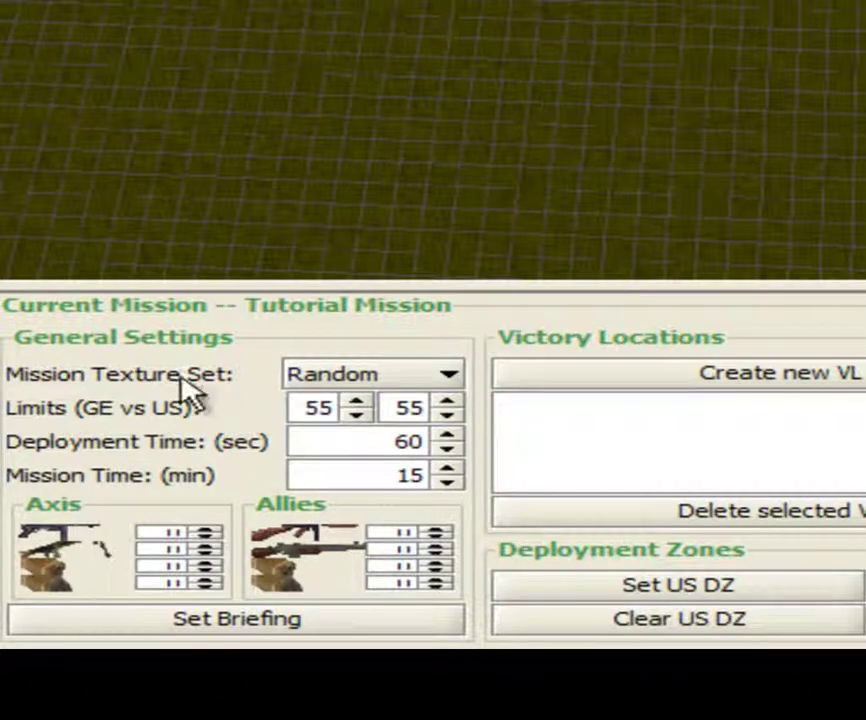
- Set the deployment time to 160 seconds and the mission time to 23 minutes
{"action": "left_click", "coordinate": [447, 468]}
{"action": "left_click", "coordinate": [447, 468]}
{"action": "left_click", "coordinate": [447, 468]}
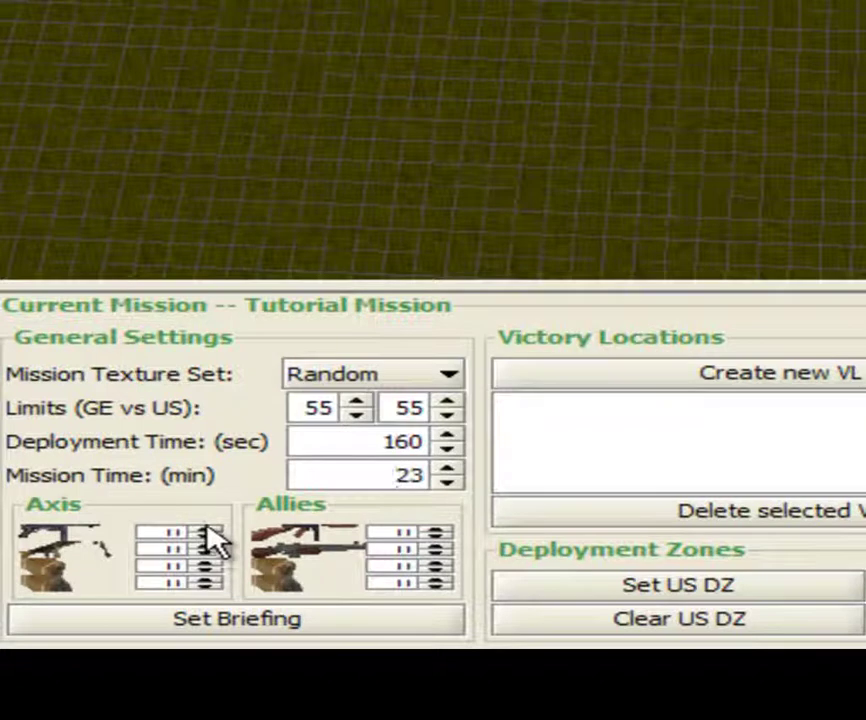
- Enlarge the mission settings area and set the submachine gun count to 6 for both Axis and Allies
{"action": "left_click_drag", "start_coordinate": [247, 282], "coordinate": [248, 240]}
{"action": "left_click_drag", "start_coordinate": [290, 283], "coordinate": [302, 23]}
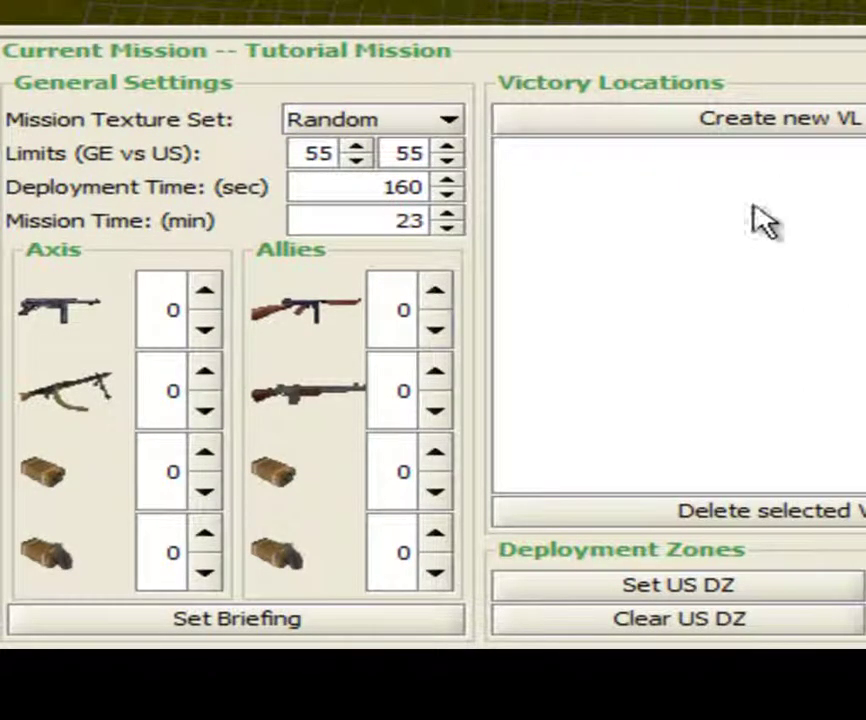
{"action": "left_click", "coordinate": [207, 290]}
{"action": "left_click", "coordinate": [207, 290]}
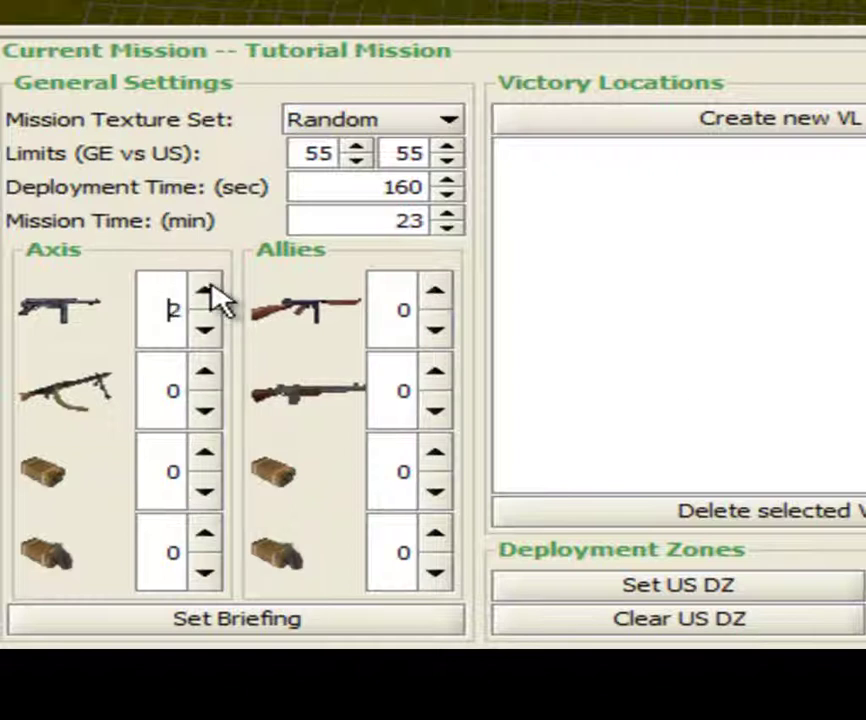
{"action": "left_click", "coordinate": [437, 293]}
{"action": "left_click", "coordinate": [437, 293]}
{"action": "left_click", "coordinate": [437, 296]}
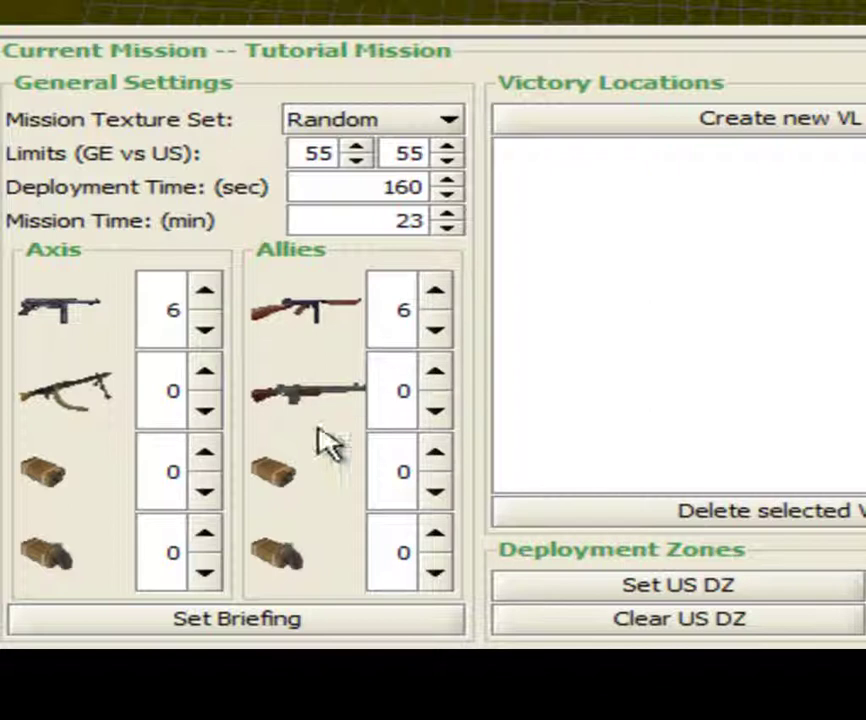
- Set the second weapon, the light machine gun, to 2 for both Axis and Allies
{"action": "left_click", "coordinate": [205, 385]}
{"action": "left_click", "coordinate": [205, 385]}
{"action": "left_click", "coordinate": [440, 385]}
{"action": "left_click", "coordinate": [437, 378]}
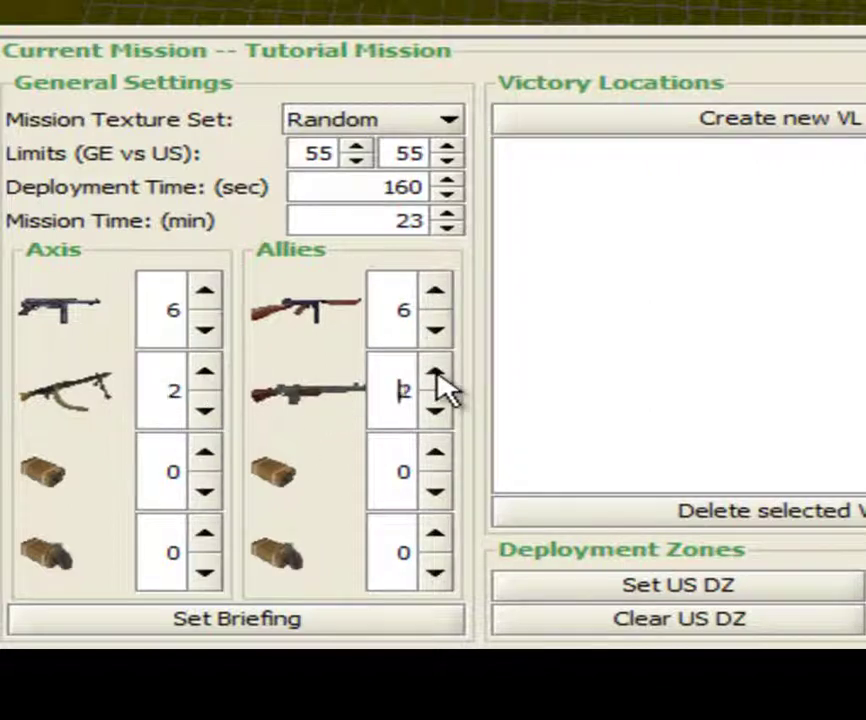
- For both Axis and Allies, set the third item (plain brown pack) to 7 and the fourth item to 2
{"action": "left_click", "coordinate": [205, 455]}
{"action": "left_click", "coordinate": [211, 457]}
{"action": "left_click", "coordinate": [211, 457]}
{"action": "left_click", "coordinate": [211, 457]}
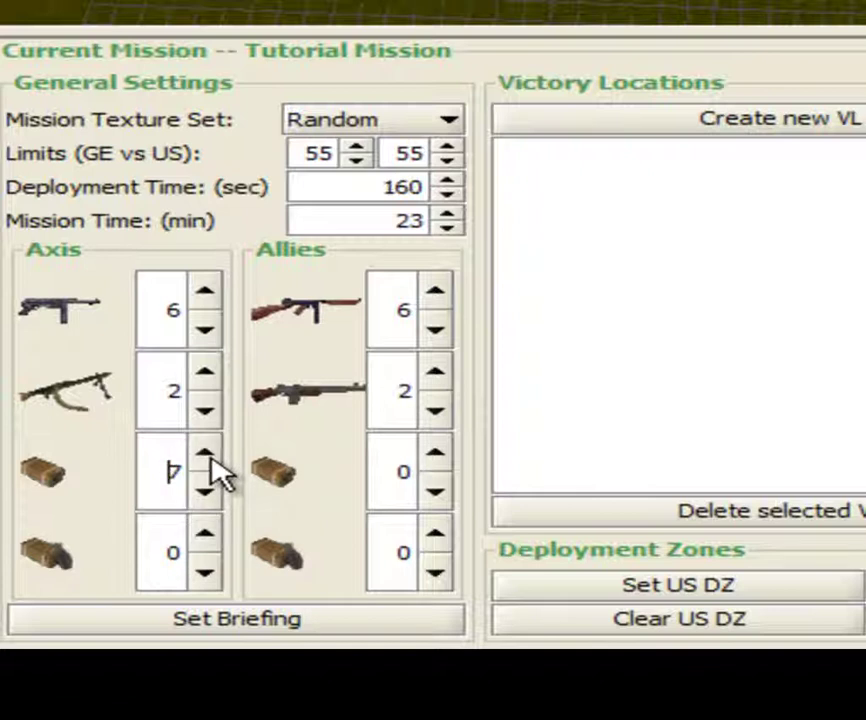
{"action": "left_click", "coordinate": [439, 456]}
{"action": "left_click", "coordinate": [439, 457]}
{"action": "left_click", "coordinate": [439, 457]}
{"action": "left_click", "coordinate": [439, 457]}
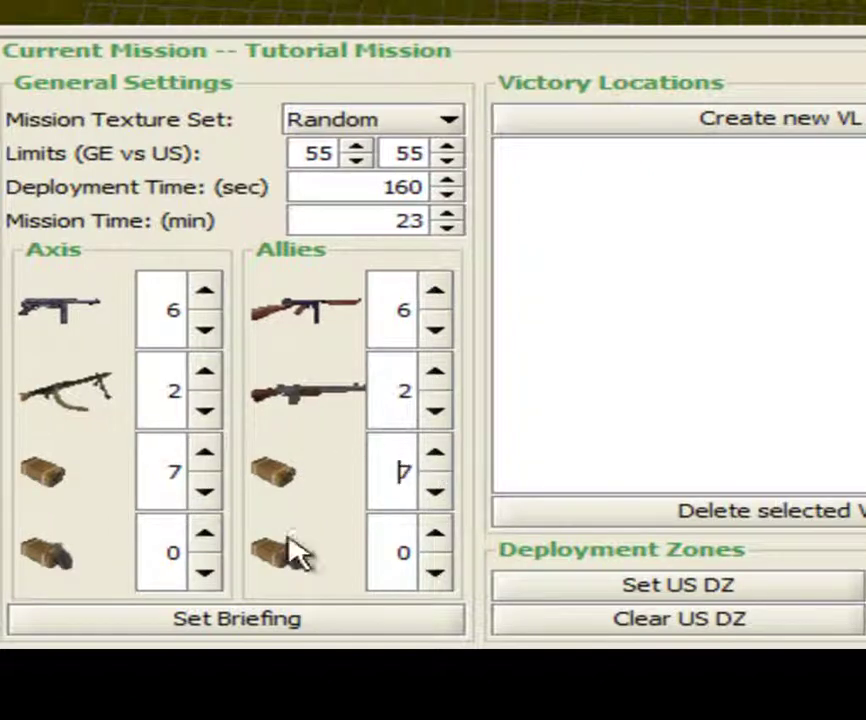
{"action": "left_click", "coordinate": [206, 537]}
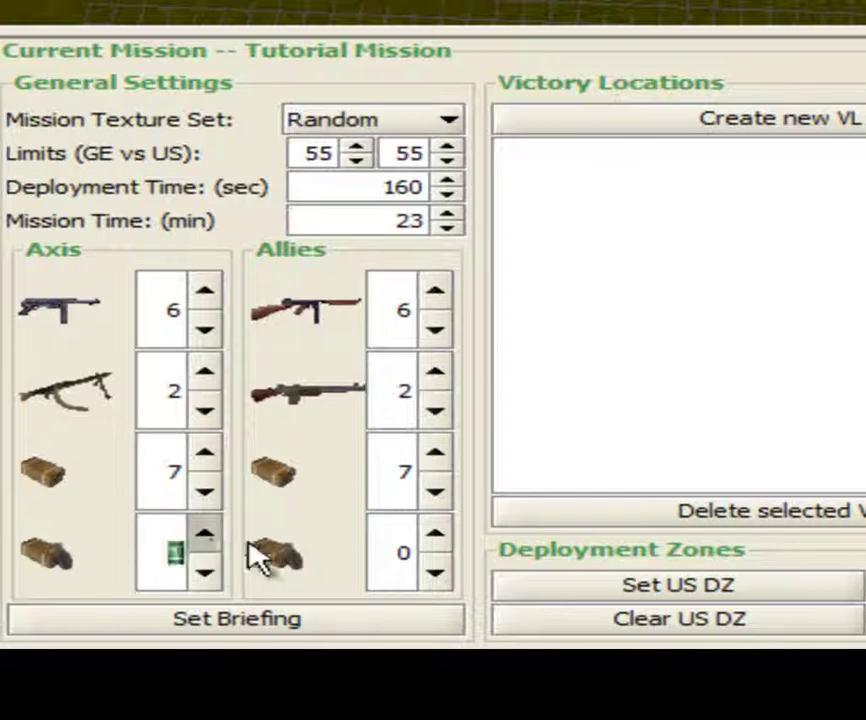
{"action": "left_click", "coordinate": [435, 540]}
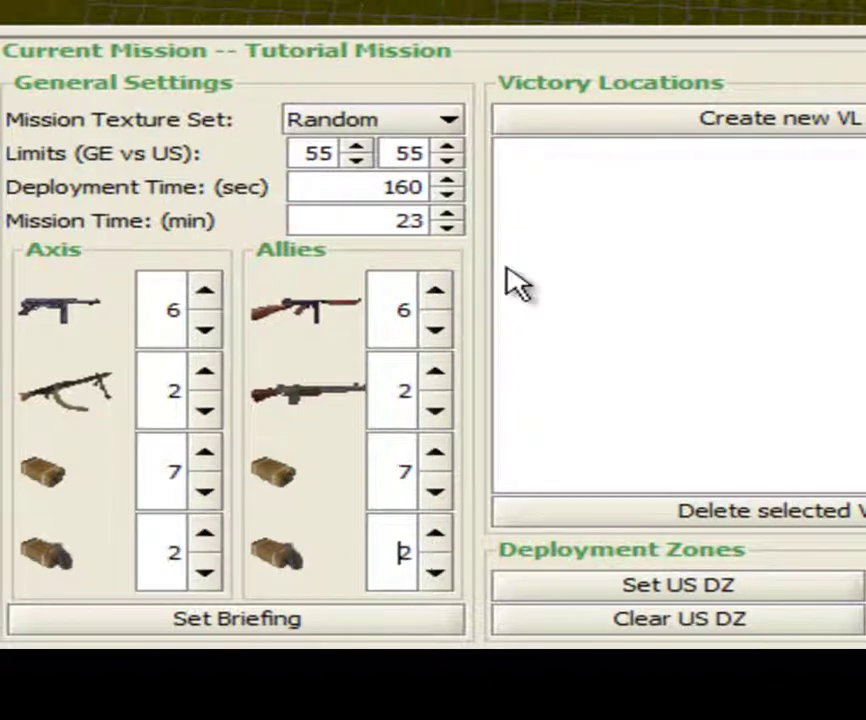
- Look over the mission briefing form for Tutorial Mission and close it without entering anything
{"action": "left_click", "coordinate": [305, 630]}
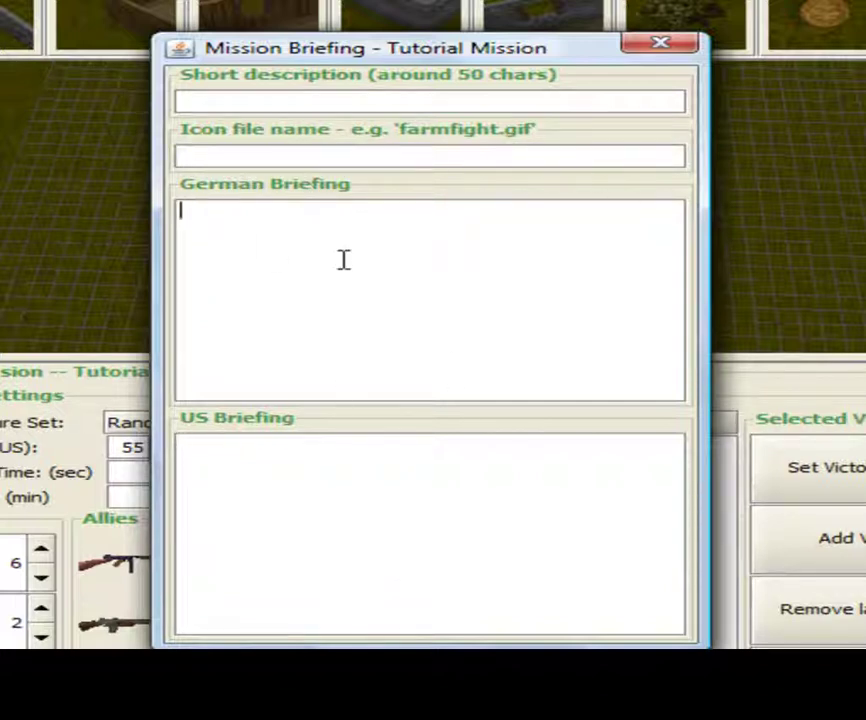
{"action": "left_click", "coordinate": [659, 45]}
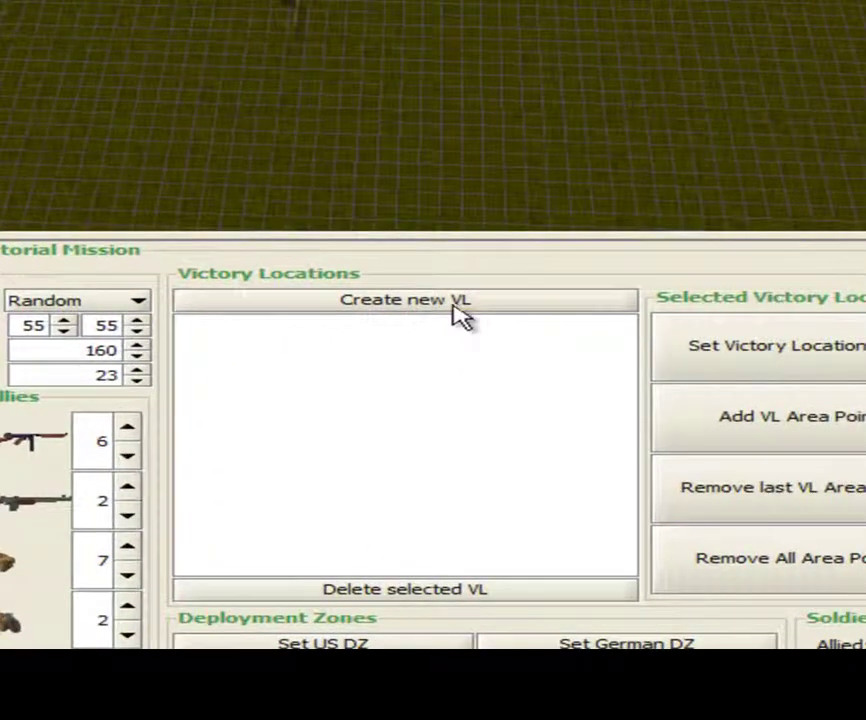
- Create a new victory location and check its ownership options, keeping the owner as Neutral
{"action": "left_click", "coordinate": [452, 310]}
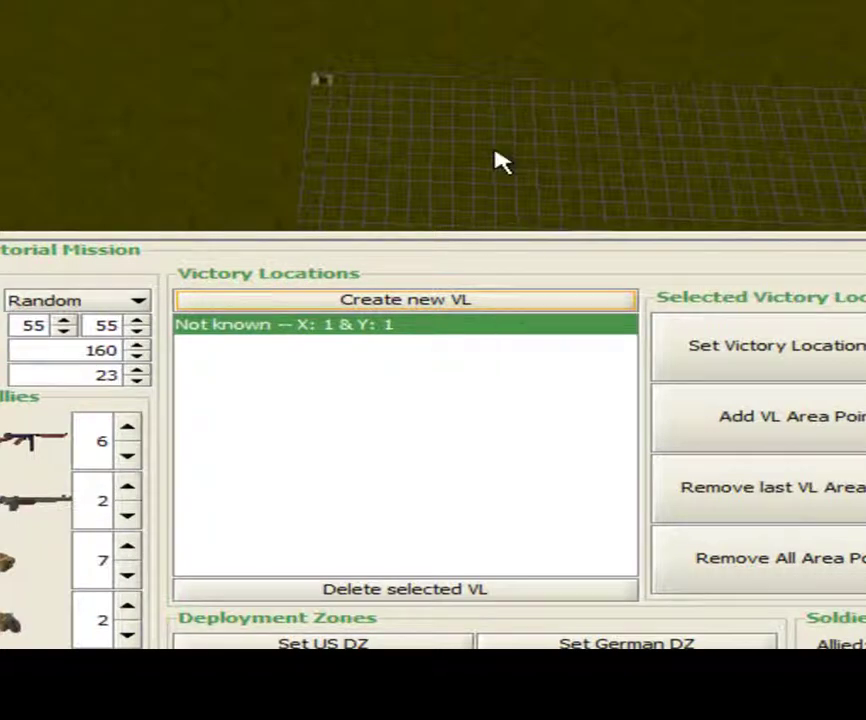
{"action": "scroll", "coordinate": [582, 190], "scroll_direction": "up", "scroll_amount": 2}
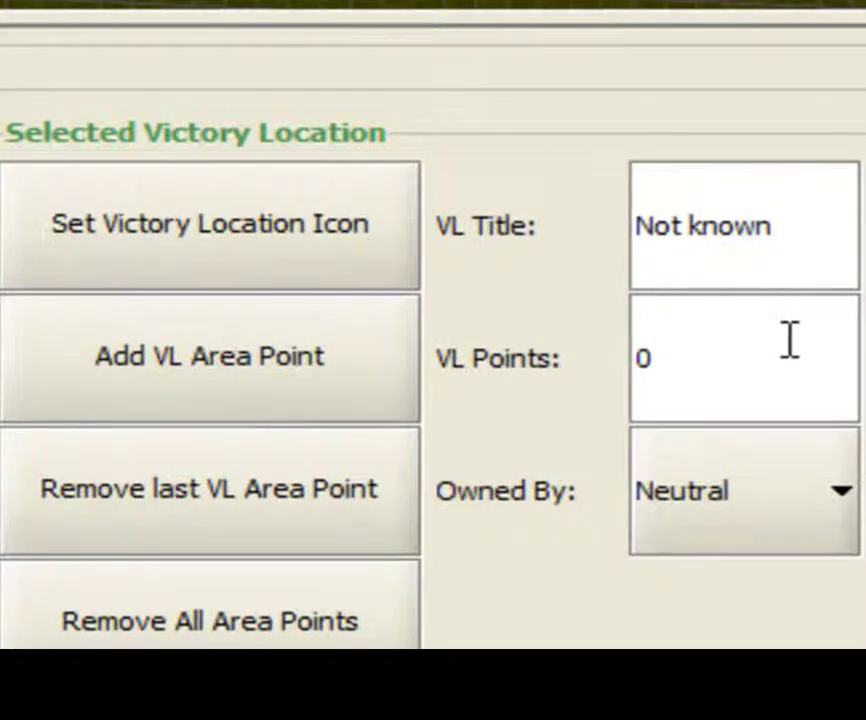
{"action": "left_click", "coordinate": [795, 540]}
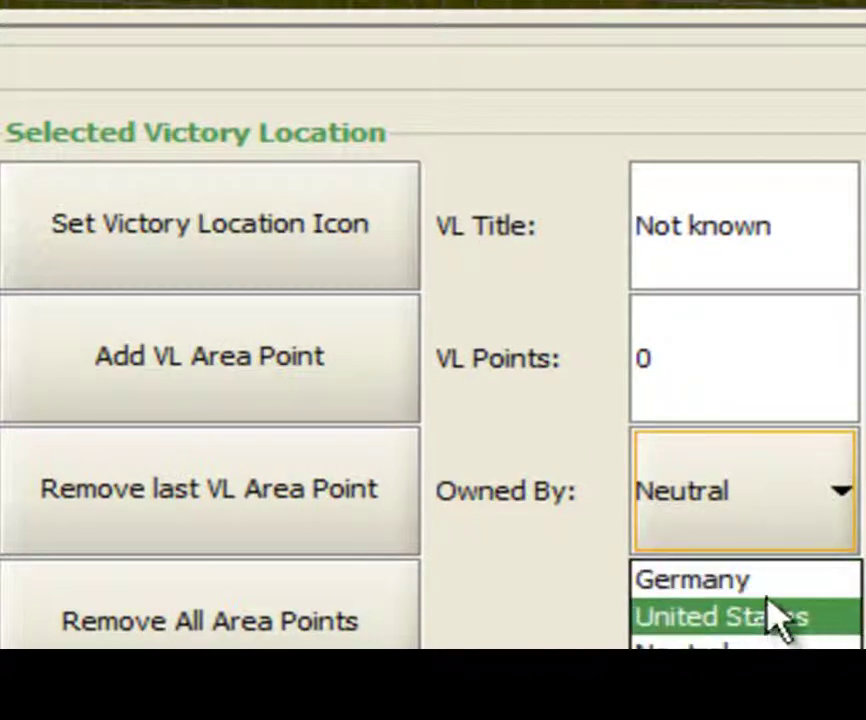
{"action": "left_click", "coordinate": [727, 495]}
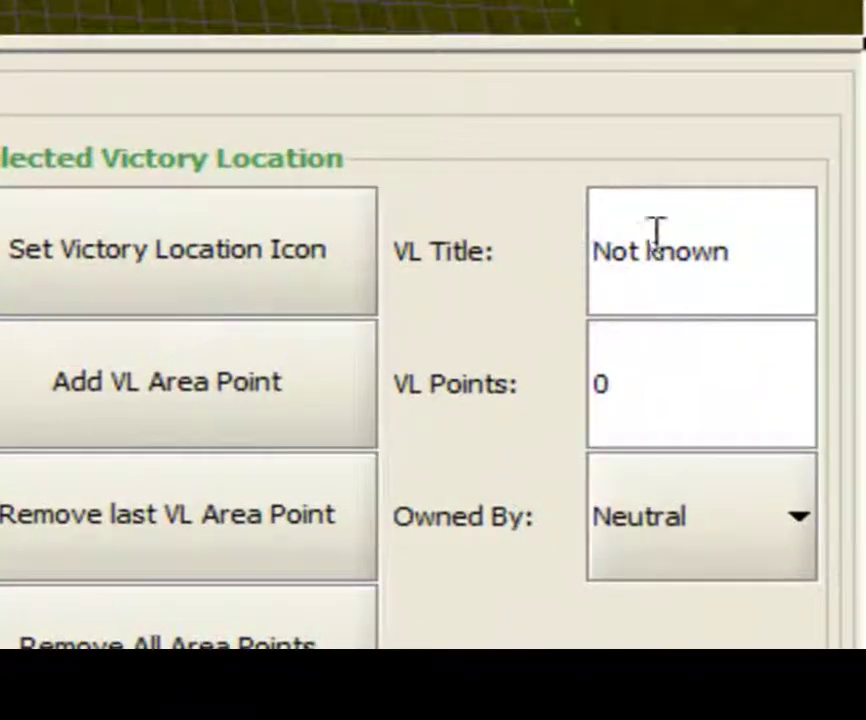
- Change the title of the selected victory location to "Wall"
{"action": "double_click", "coordinate": [696, 248]}
{"action": "left_click_drag", "start_coordinate": [761, 256], "coordinate": [398, 260]}
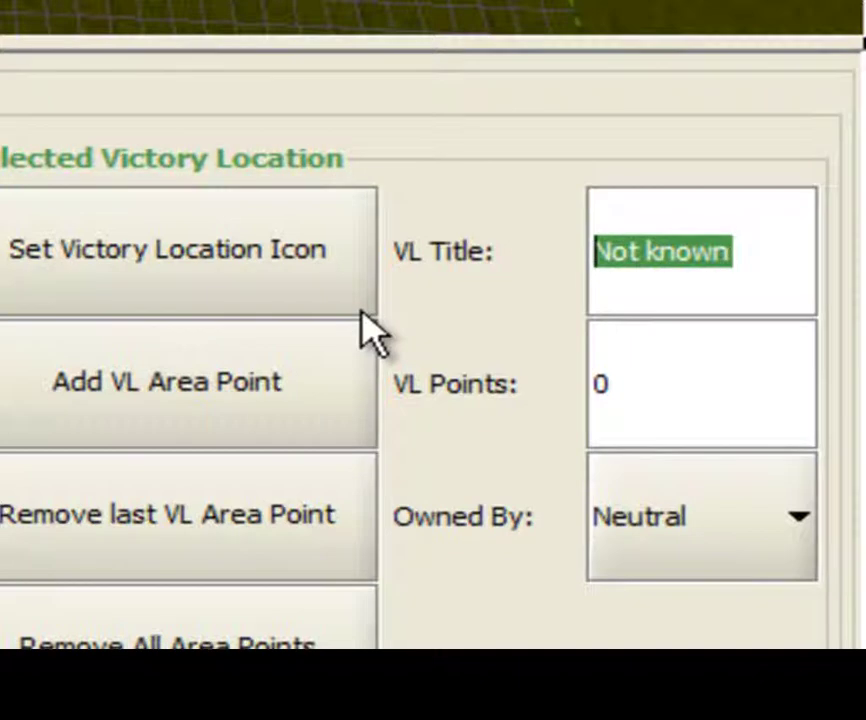
{"action": "type", "text": "Wa"}
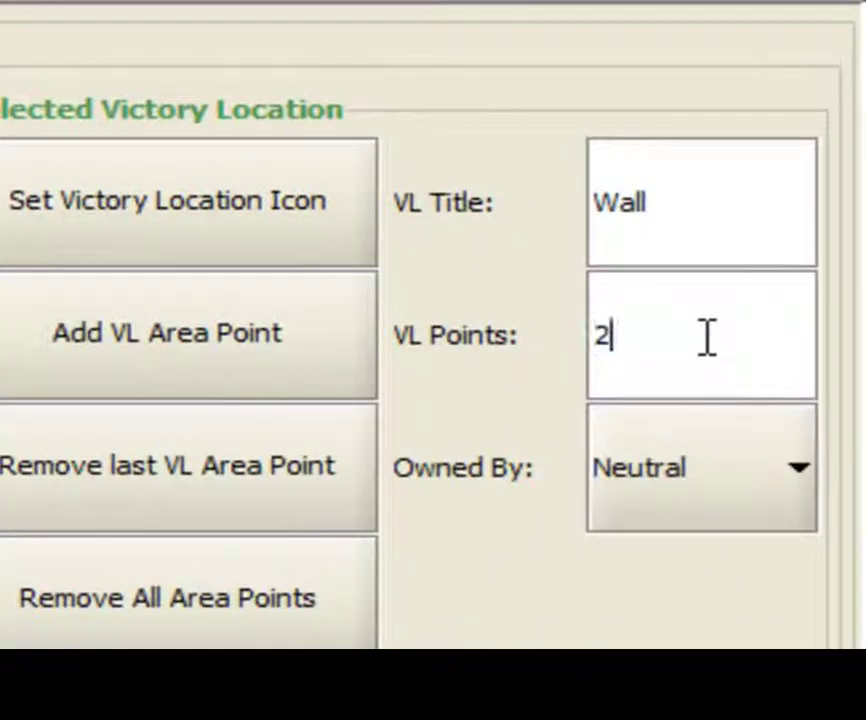
- Set the Wall victory location's points to 20 and its owner to United States
{"action": "type", "text": "0"}
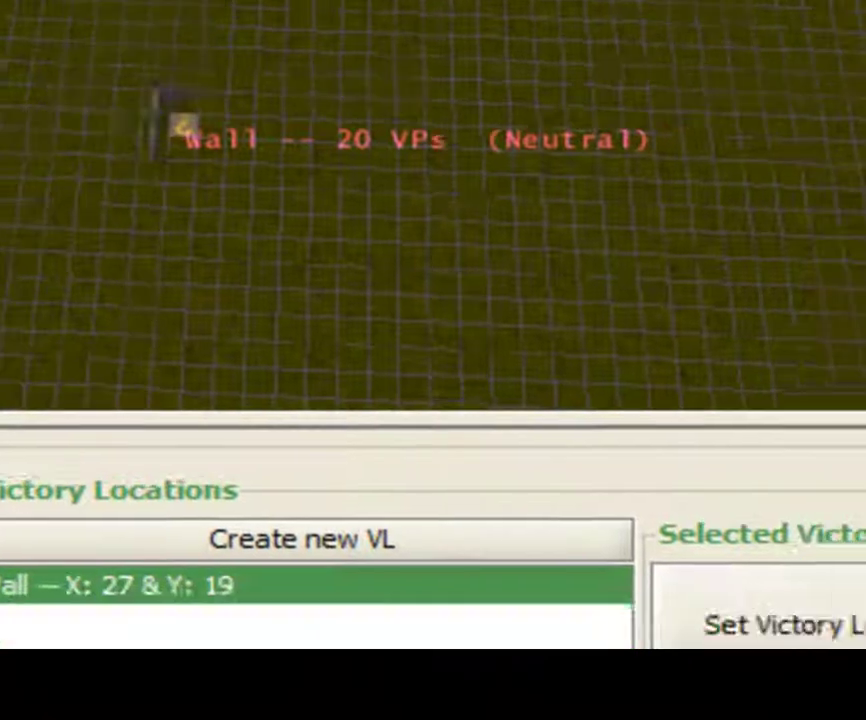
{"action": "left_click", "coordinate": [762, 418]}
{"action": "left_click", "coordinate": [761, 532]}
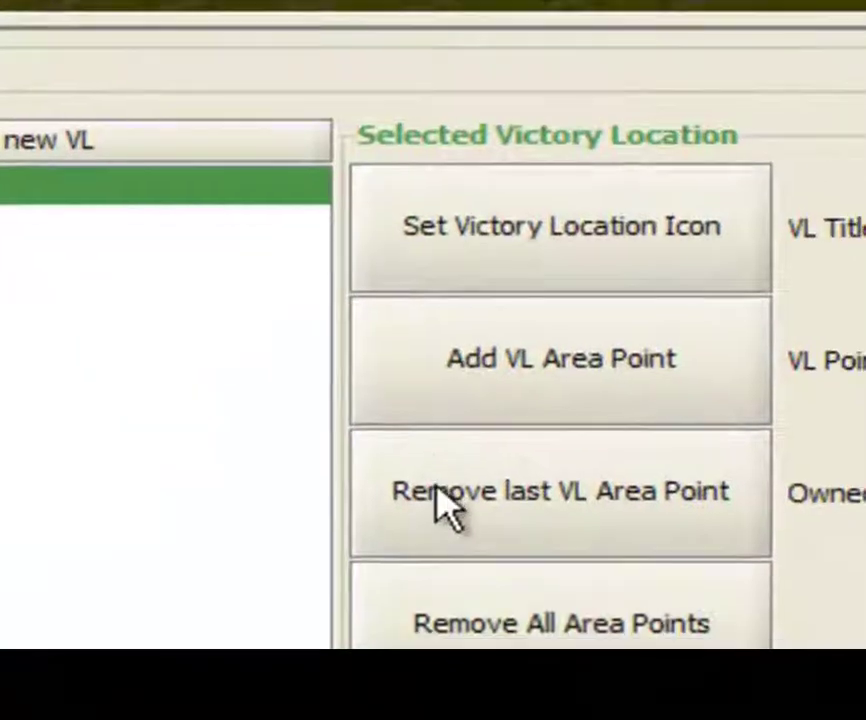
- Remove the Wall location's last area point and delete the victory location
{"action": "left_click", "coordinate": [445, 507]}
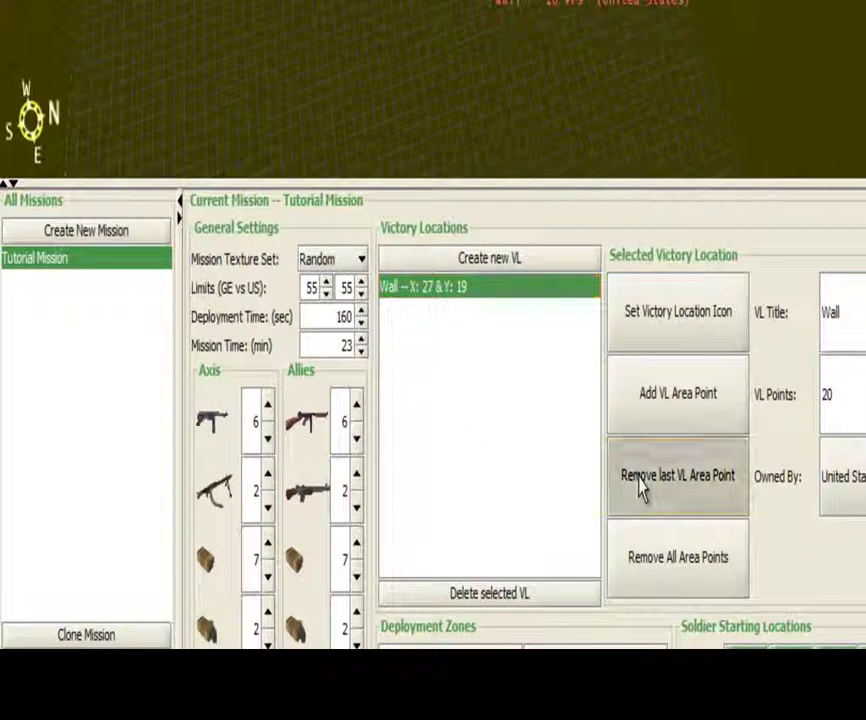
{"action": "left_click", "coordinate": [641, 485]}
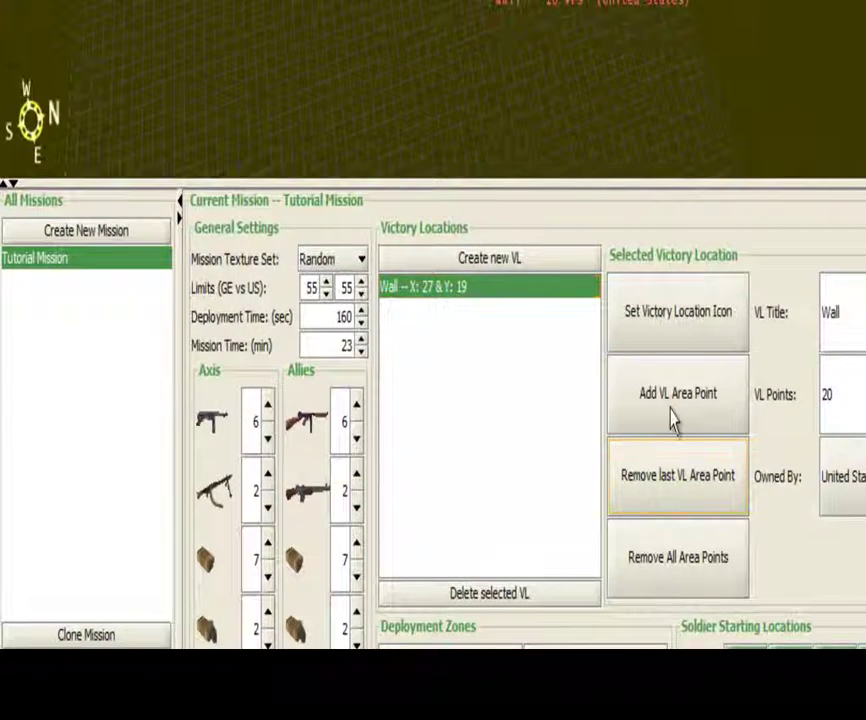
{"action": "left_click", "coordinate": [510, 599]}
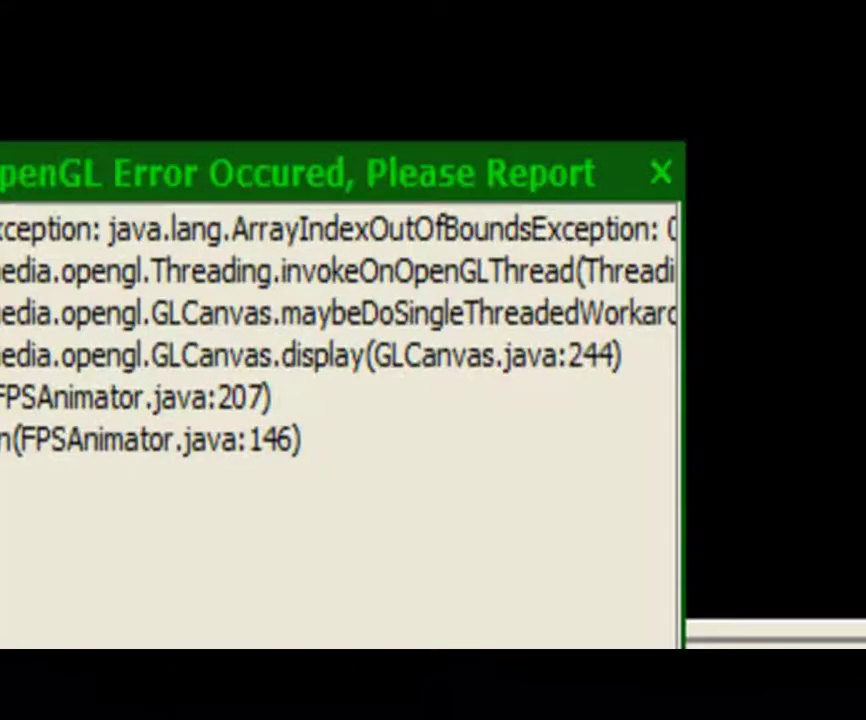
{"action": "left_click", "coordinate": [661, 172]}
- Add area points forming a four-cornered victory area around the "middle" location
{"action": "left_click", "coordinate": [640, 508]}
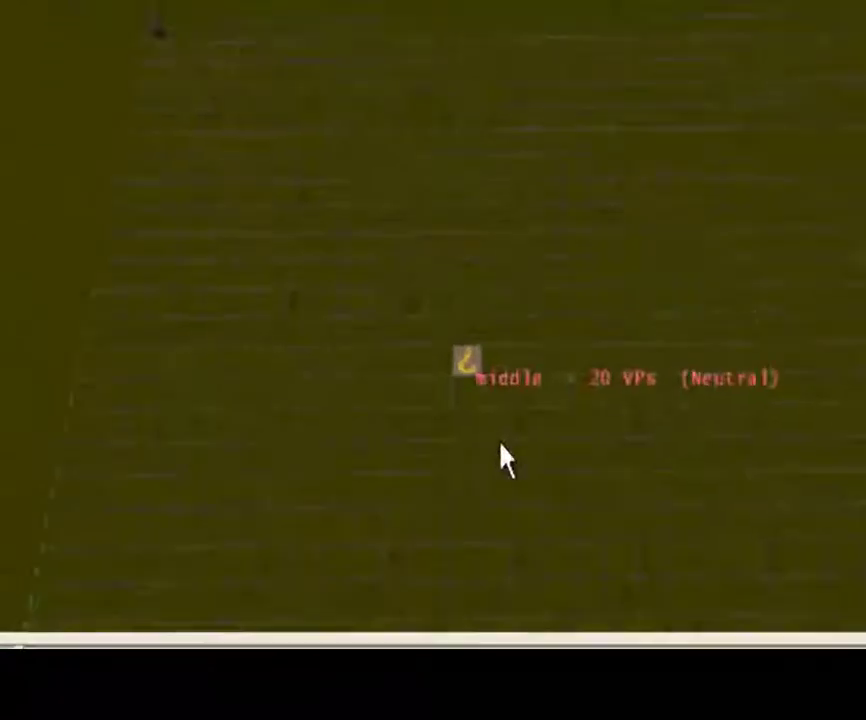
{"action": "left_click", "coordinate": [558, 470]}
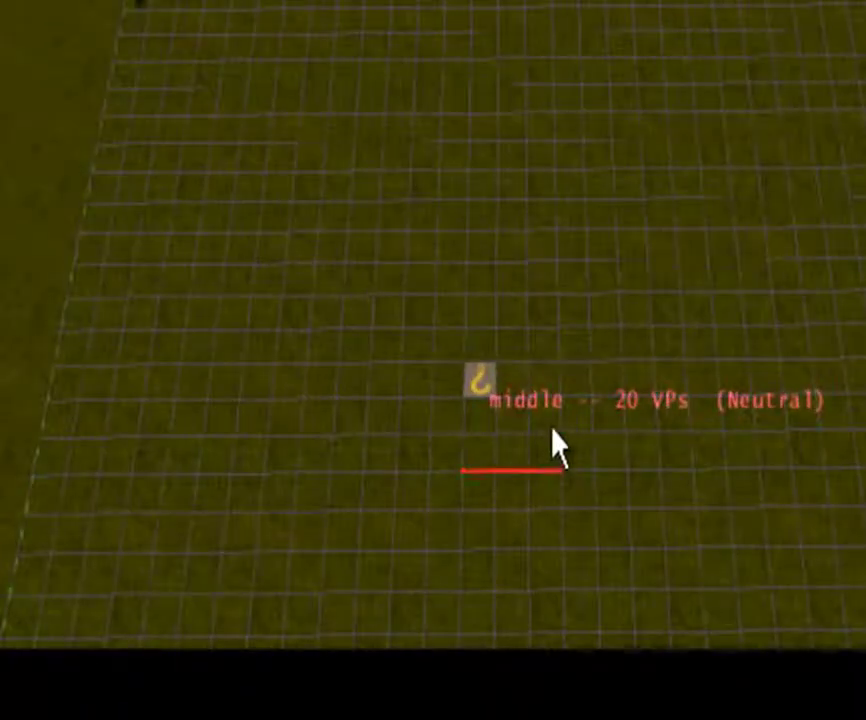
{"action": "left_click", "coordinate": [558, 370]}
{"action": "left_click", "coordinate": [432, 362]}
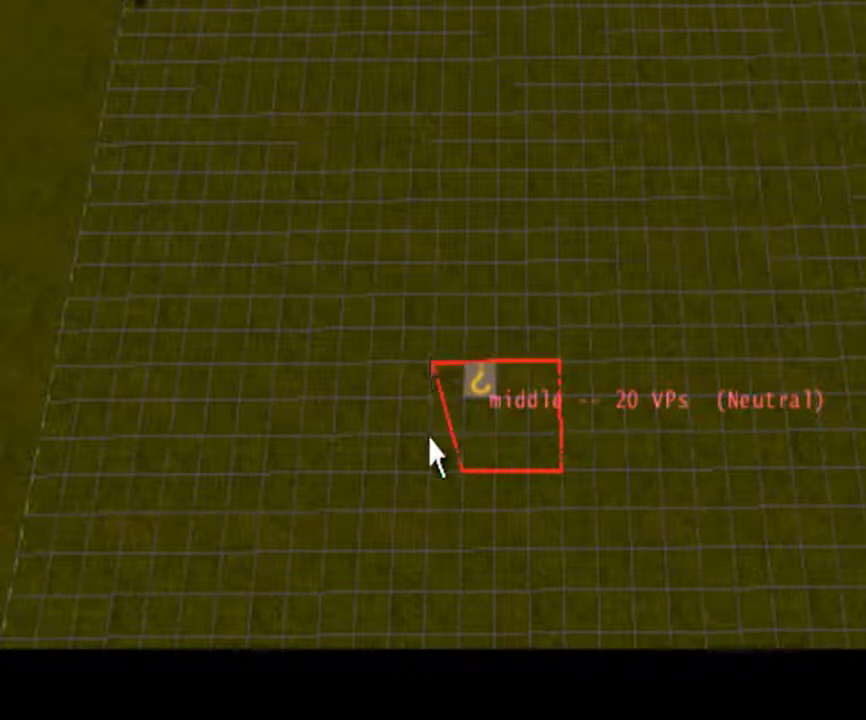
{"action": "left_click", "coordinate": [430, 469]}
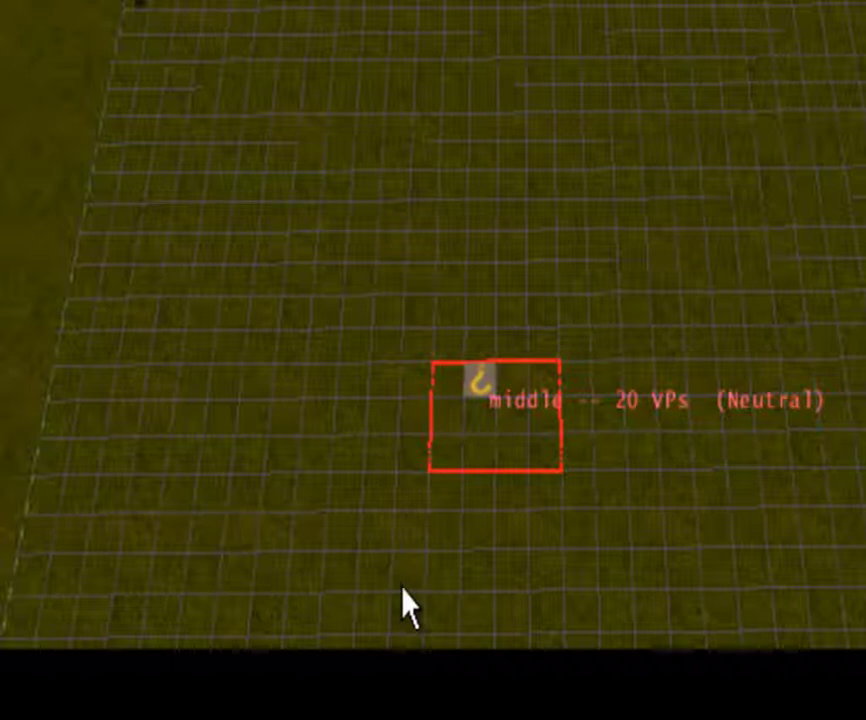
- Remove the last area point from the "middle" victory location
{"action": "right_click_drag", "start_coordinate": [475, 262], "coordinate": [447, 389]}
{"action": "right_click", "coordinate": [565, 430]}
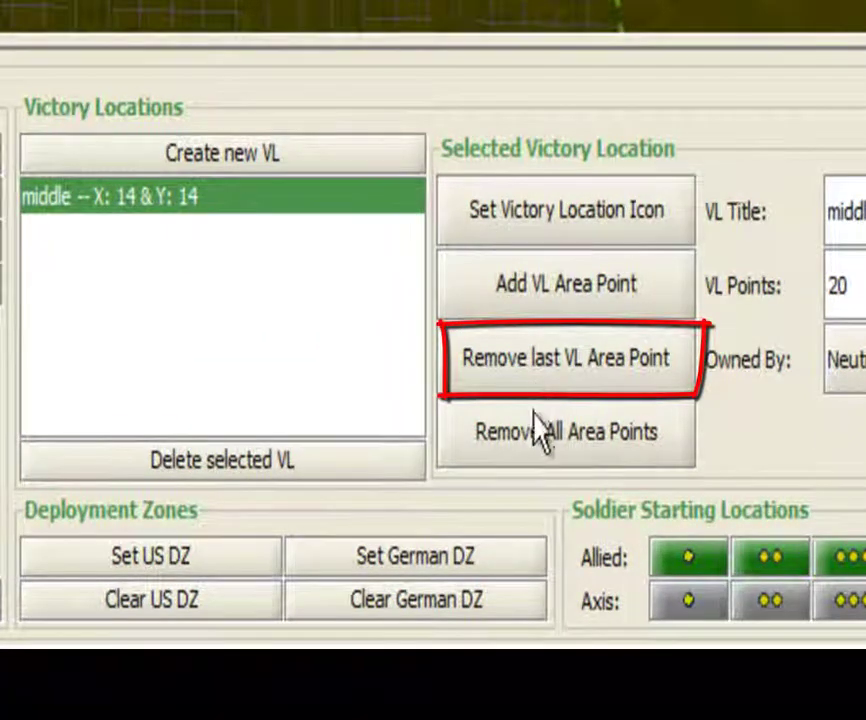
{"action": "left_click", "coordinate": [550, 390]}
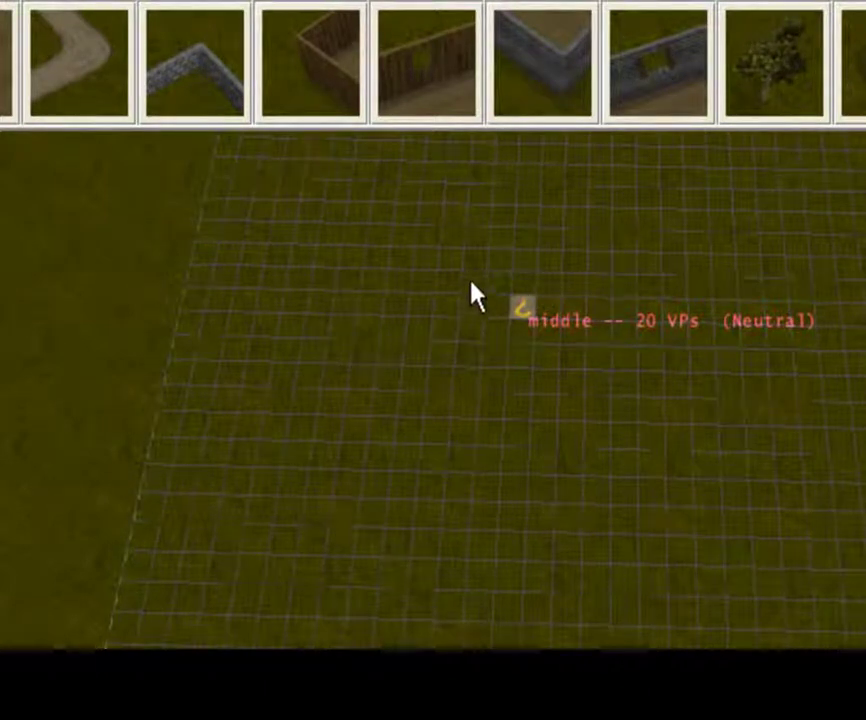
- Start a new area west of the "middle" marker with two corner points, and remove the misplaced points added after them
{"action": "mouse_move", "coordinate": [482, 277]}
{"action": "left_mouse_down"}
{"action": "mouse_move", "coordinate": [489, 383]}
{"action": "mouse_move", "coordinate": [480, 371]}
{"action": "mouse_move", "coordinate": [510, 406]}
{"action": "mouse_move", "coordinate": [493, 398]}
{"action": "left_mouse_up"}
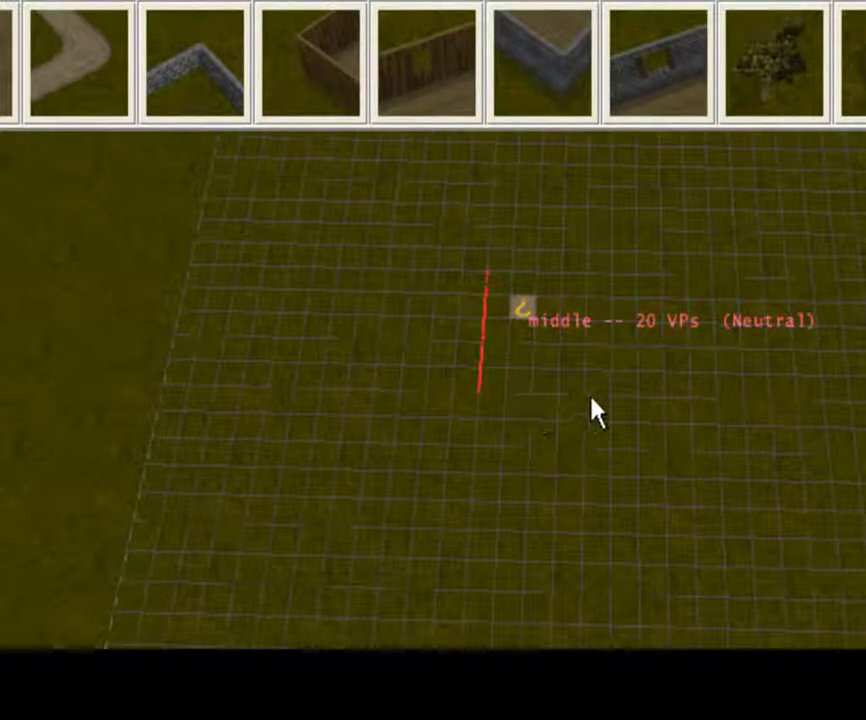
{"action": "left_click", "coordinate": [638, 418]}
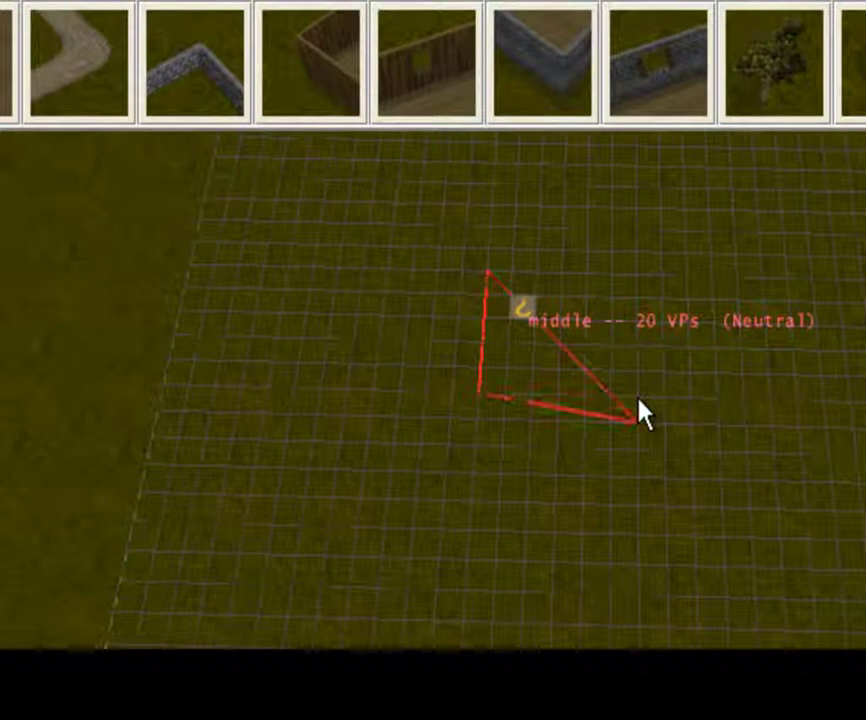
{"action": "left_click", "coordinate": [641, 391]}
{"action": "left_click", "coordinate": [638, 398]}
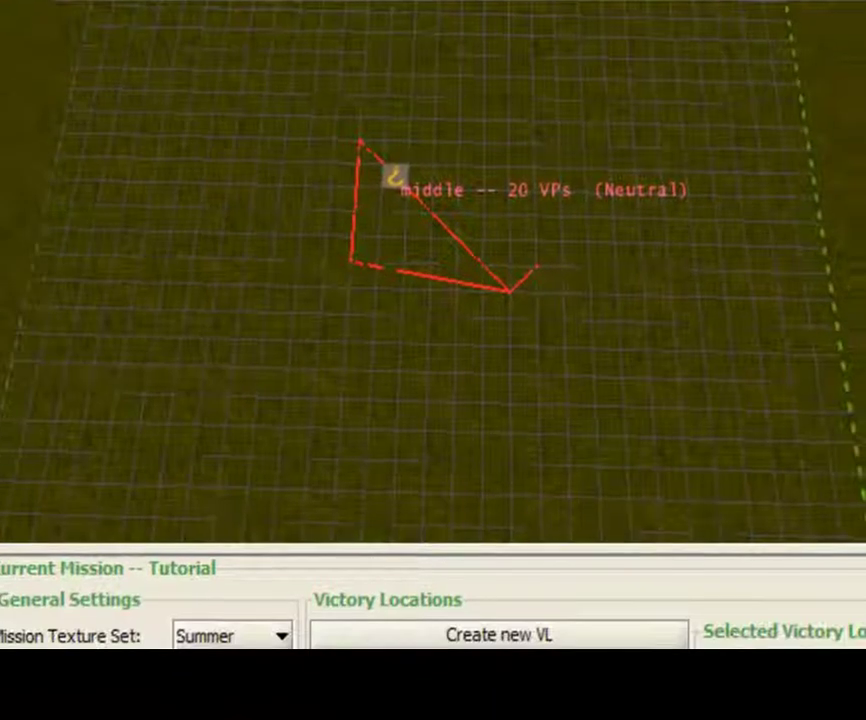
{"action": "left_click", "coordinate": [537, 265]}
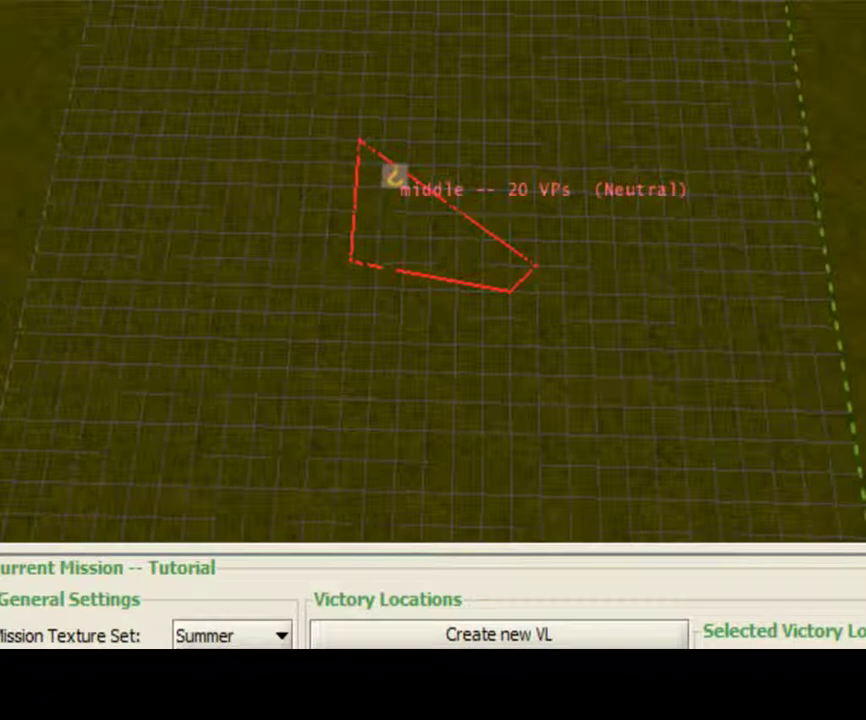
{"action": "key", "text": "BackSpace"}
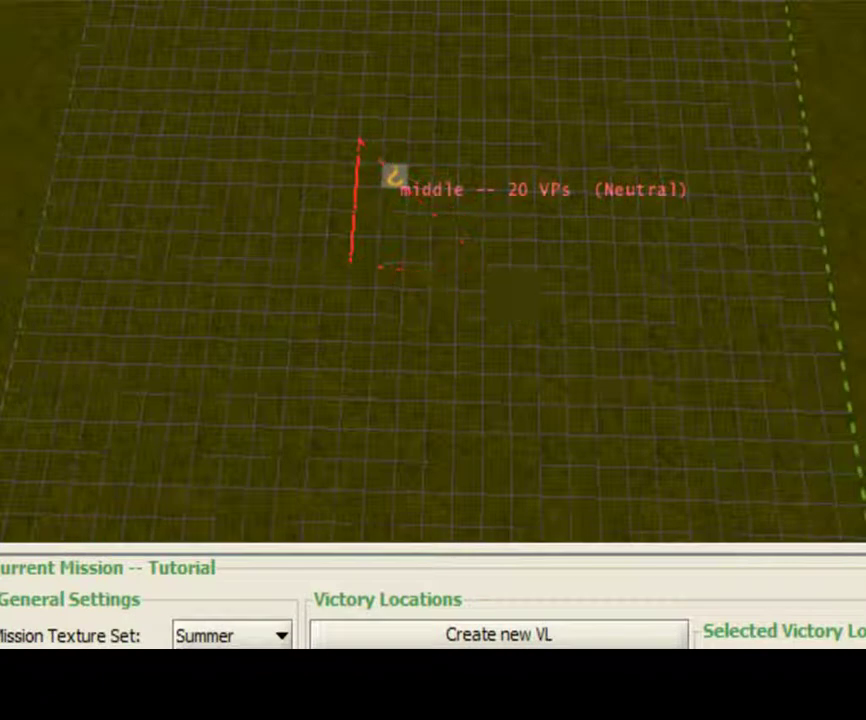
- Add the two eastern corner points to complete a four-cornered area around the "middle" location
{"action": "left_click", "coordinate": [479, 266]}
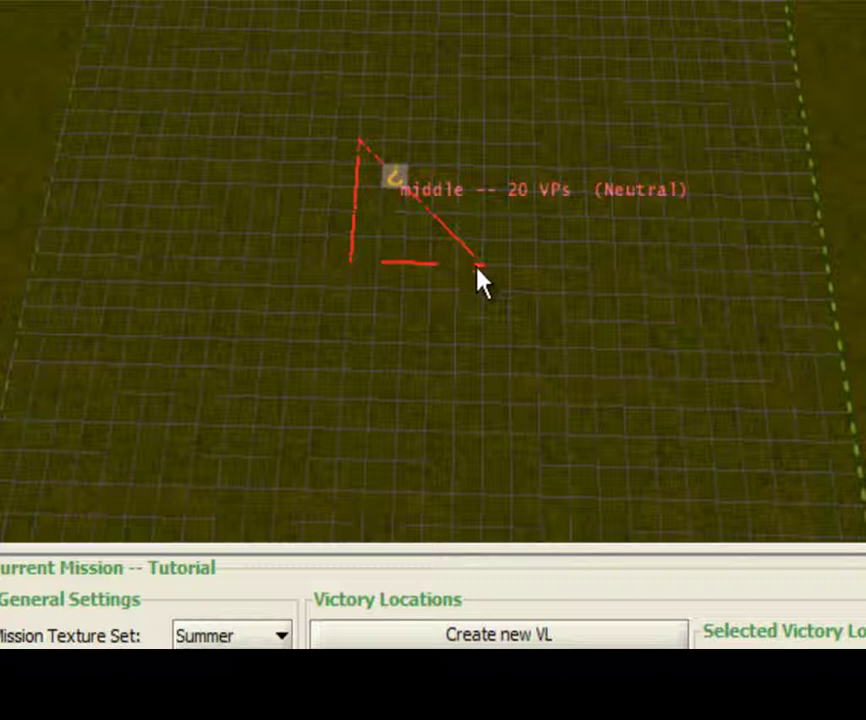
{"action": "left_click", "coordinate": [480, 160]}
{"action": "left_click", "coordinate": [480, 137]}
- Remove all area points of the "middle" victory location at once
{"action": "middle_click_drag", "start_coordinate": [481, 137], "coordinate": [480, 180]}
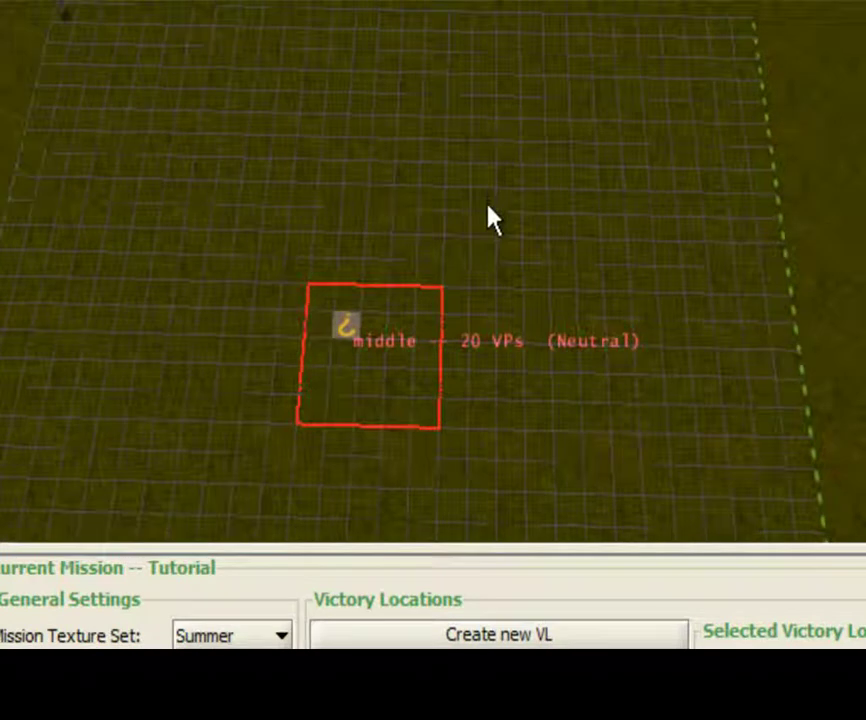
{"action": "middle_click_drag", "start_coordinate": [433, 267], "coordinate": [510, 308]}
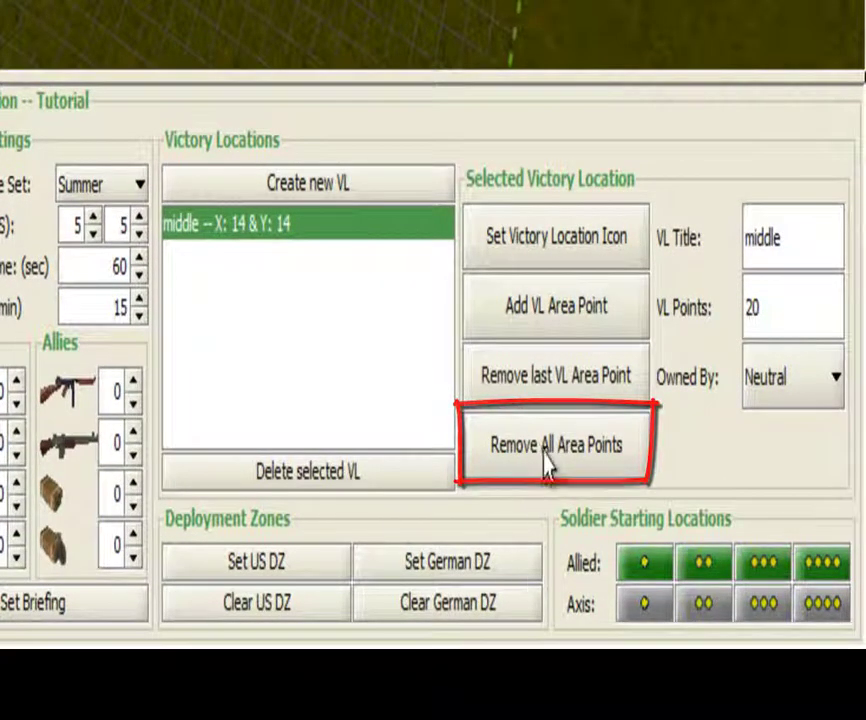
{"action": "left_click", "coordinate": [535, 455]}
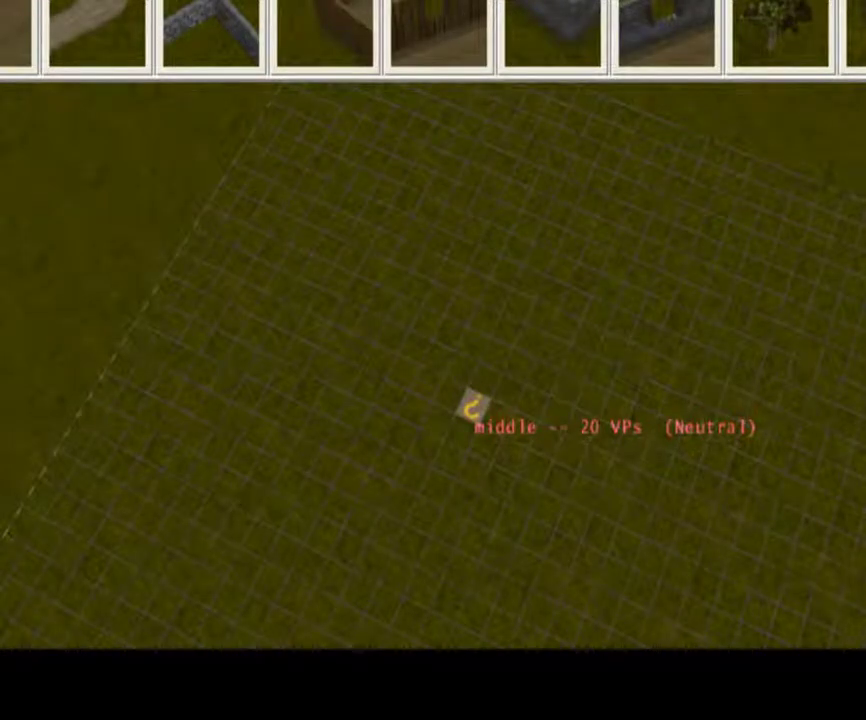
- Draw a compact four-cornered area around the "middle" marker, replacing the misplaced third corner point
{"action": "mouse_move", "coordinate": [444, 378]}
{"action": "left_mouse_down"}
{"action": "mouse_move", "coordinate": [441, 410]}
{"action": "mouse_move", "coordinate": [423, 425]}
{"action": "mouse_move", "coordinate": [449, 453]}
{"action": "left_mouse_up"}
{"action": "left_click", "coordinate": [490, 485]}
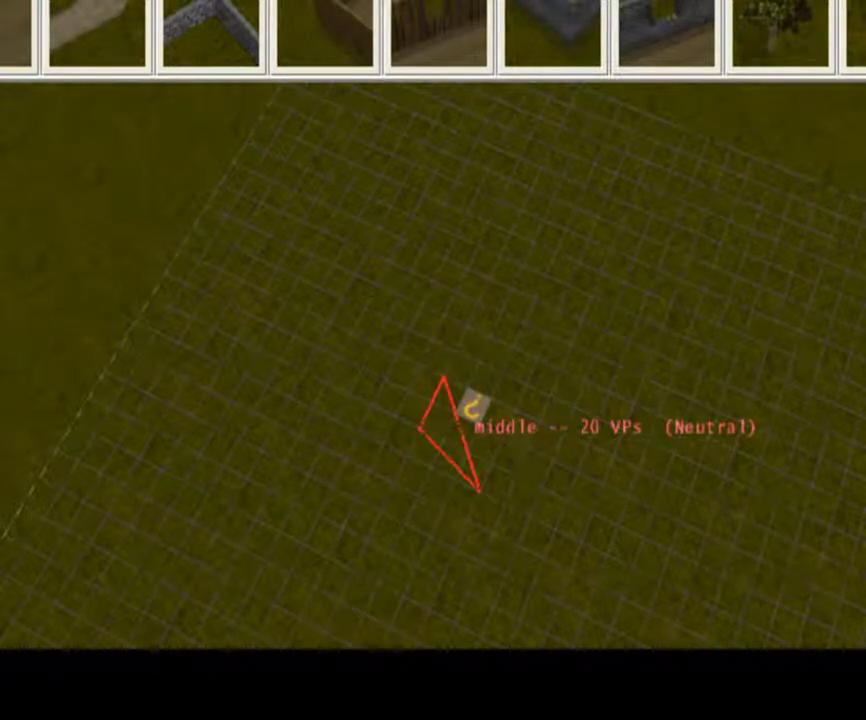
{"action": "left_click", "coordinate": [499, 455]}
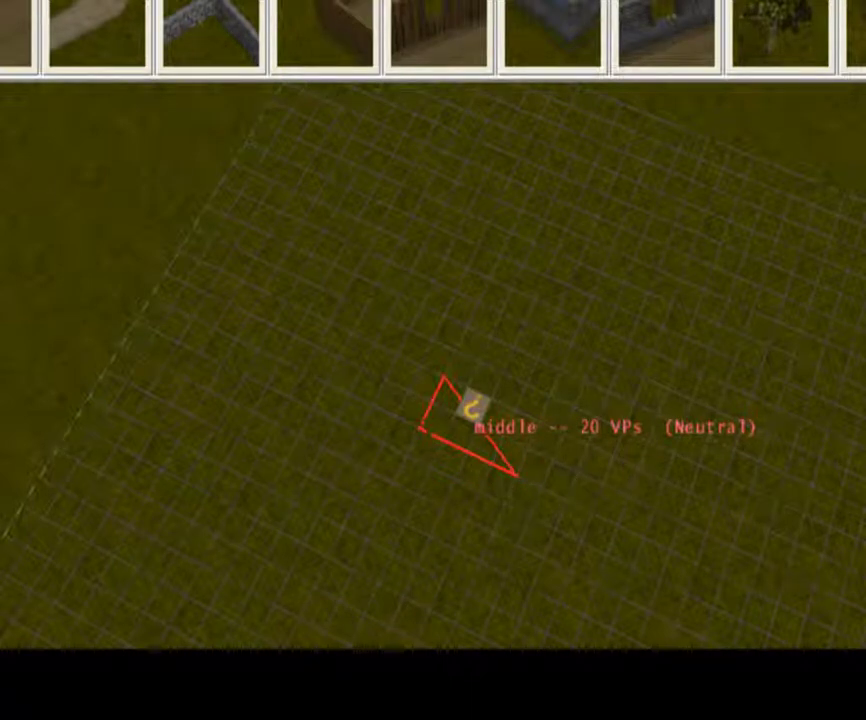
{"action": "left_click", "coordinate": [494, 458]}
{"action": "left_click", "coordinate": [512, 410]}
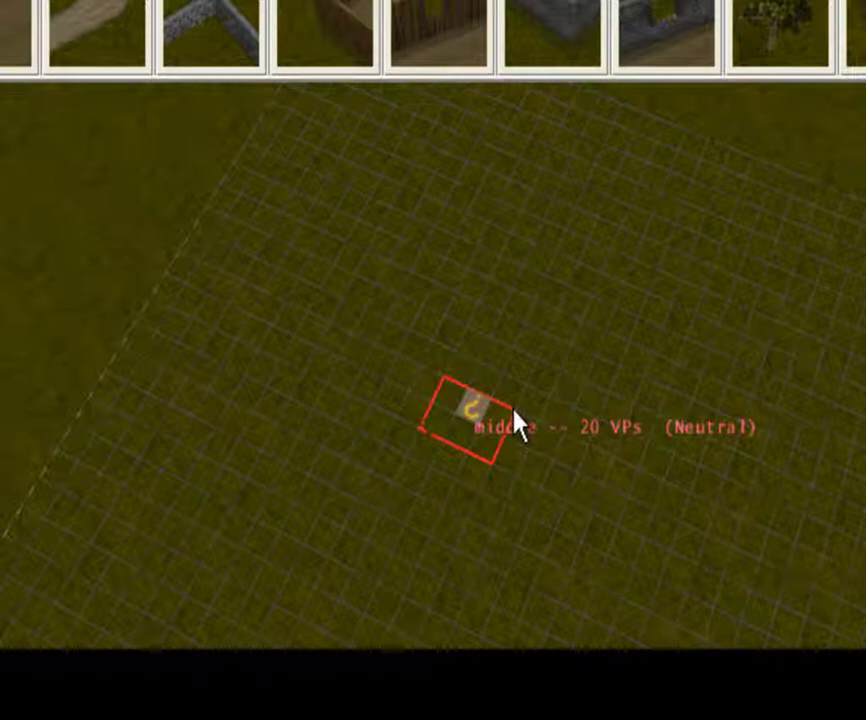
- Clear the US deployment zone and draw it as a four-cornered area near the map's northwest corner
{"action": "middle_click_drag", "start_coordinate": [591, 398], "coordinate": [498, 495]}
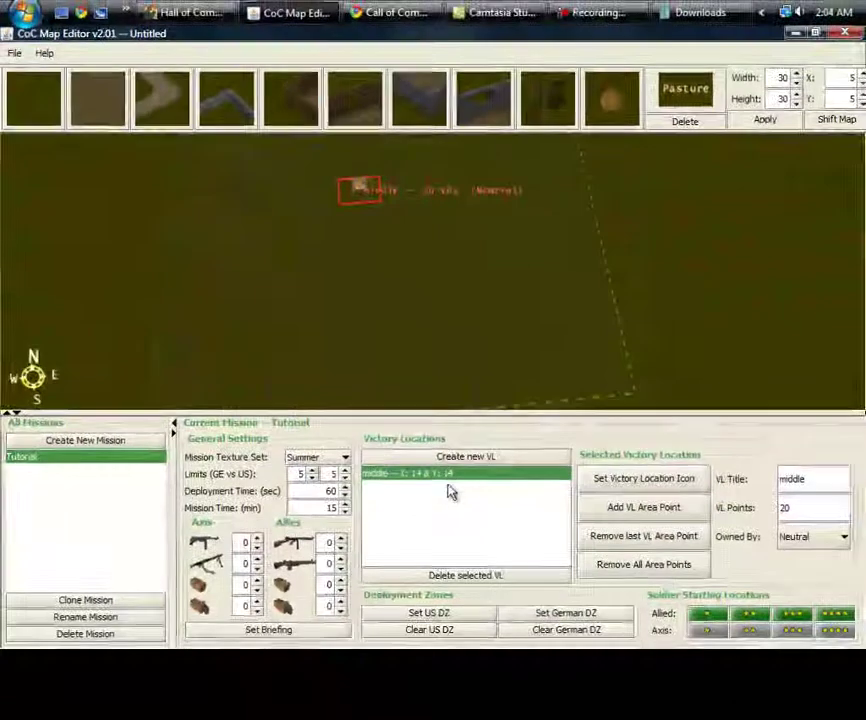
{"action": "mouse_move", "coordinate": [421, 360]}
{"action": "middle_mouse_down"}
{"action": "mouse_move", "coordinate": [392, 335]}
{"action": "mouse_move", "coordinate": [437, 373]}
{"action": "mouse_move", "coordinate": [435, 402]}
{"action": "middle_mouse_up"}
{"action": "left_click", "coordinate": [430, 613]}
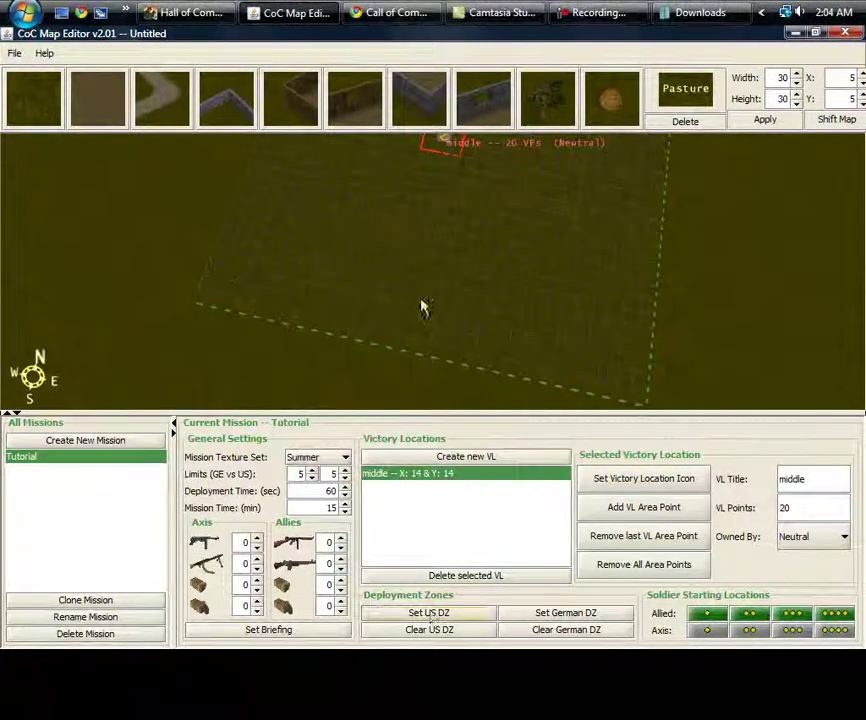
{"action": "middle_click_drag", "start_coordinate": [422, 229], "coordinate": [534, 185]}
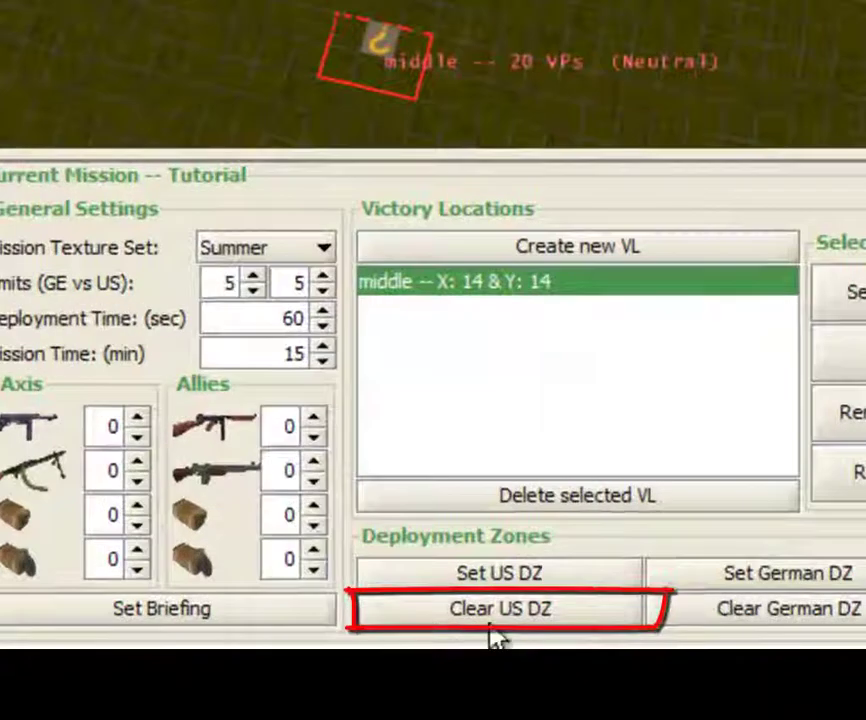
{"action": "left_click", "coordinate": [500, 618]}
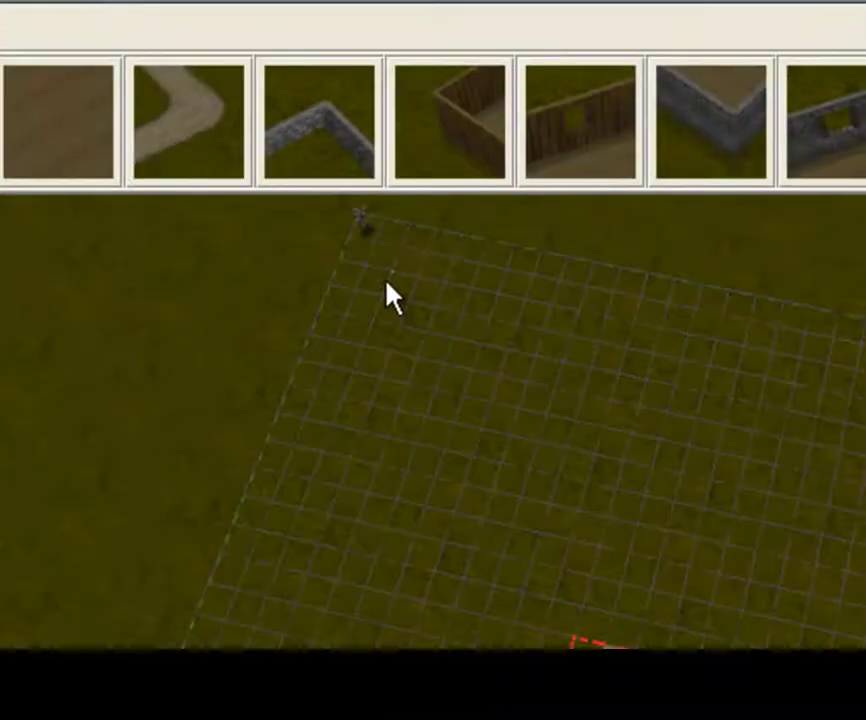
{"action": "left_click", "coordinate": [362, 342]}
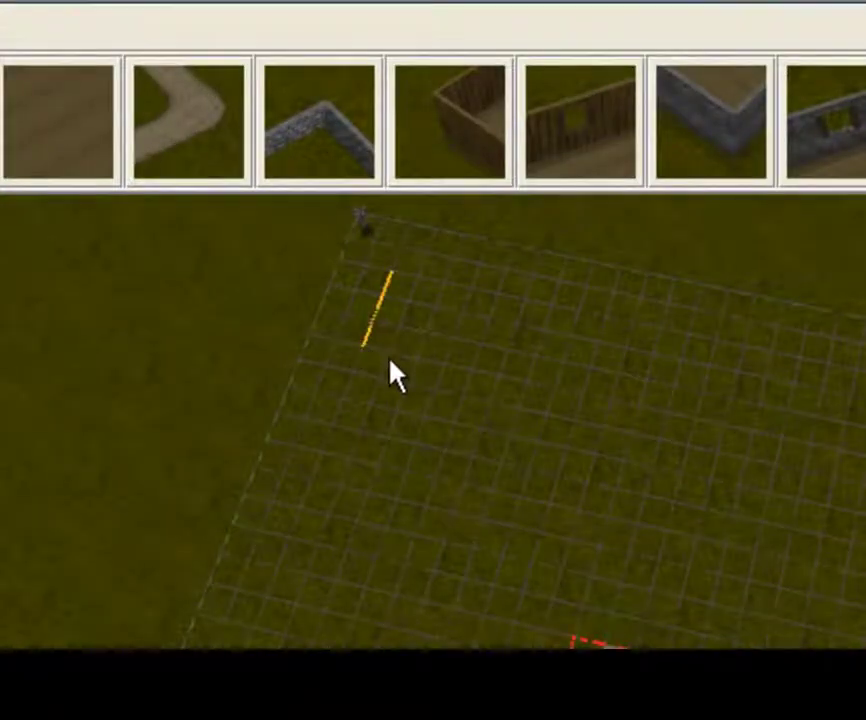
{"action": "left_click", "coordinate": [471, 367]}
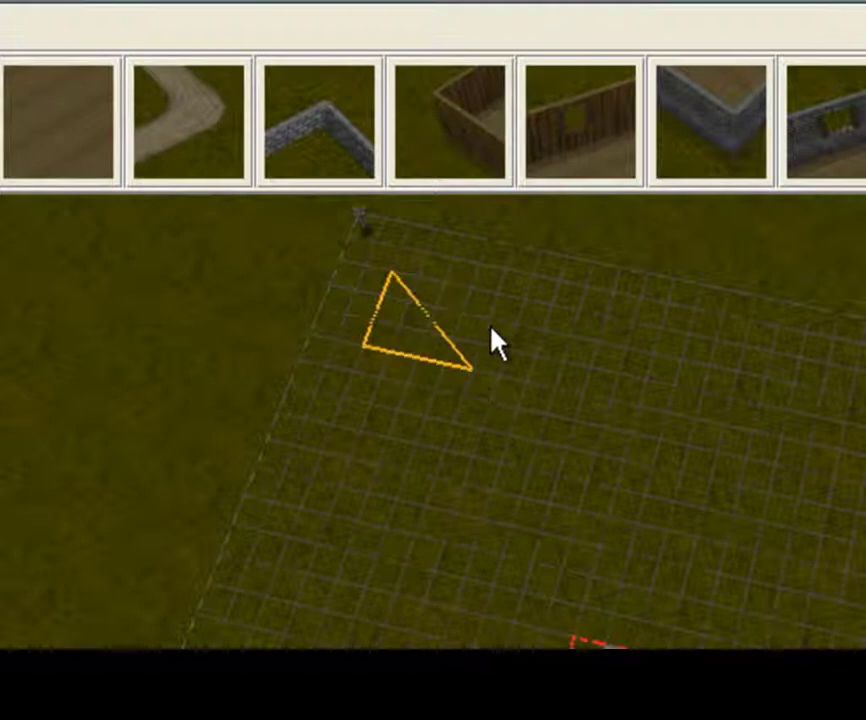
{"action": "left_click", "coordinate": [497, 295]}
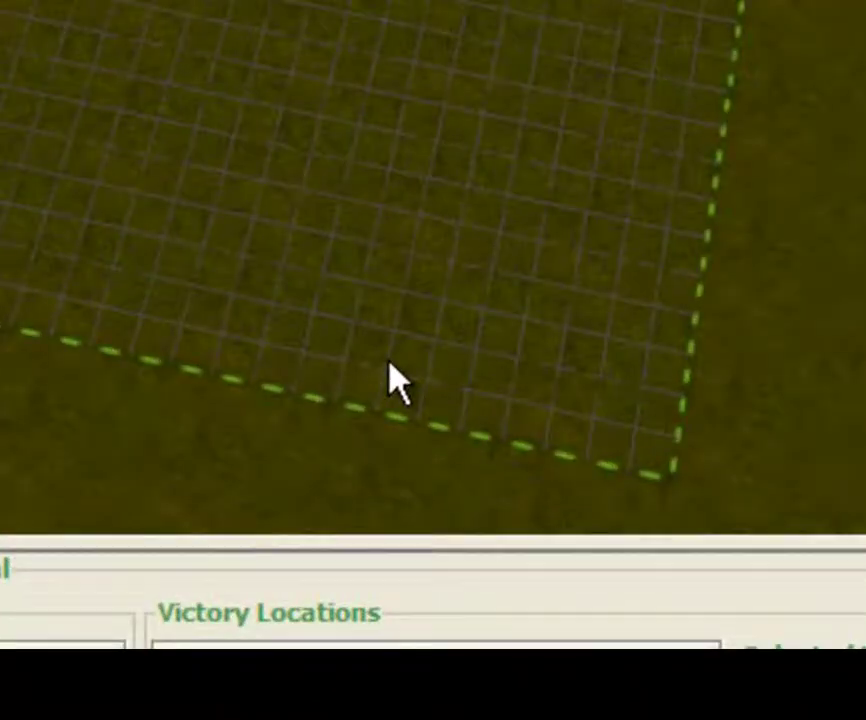
- Try a triangular German deployment zone near the map's southeast corner and clear it
{"action": "left_click", "coordinate": [418, 211]}
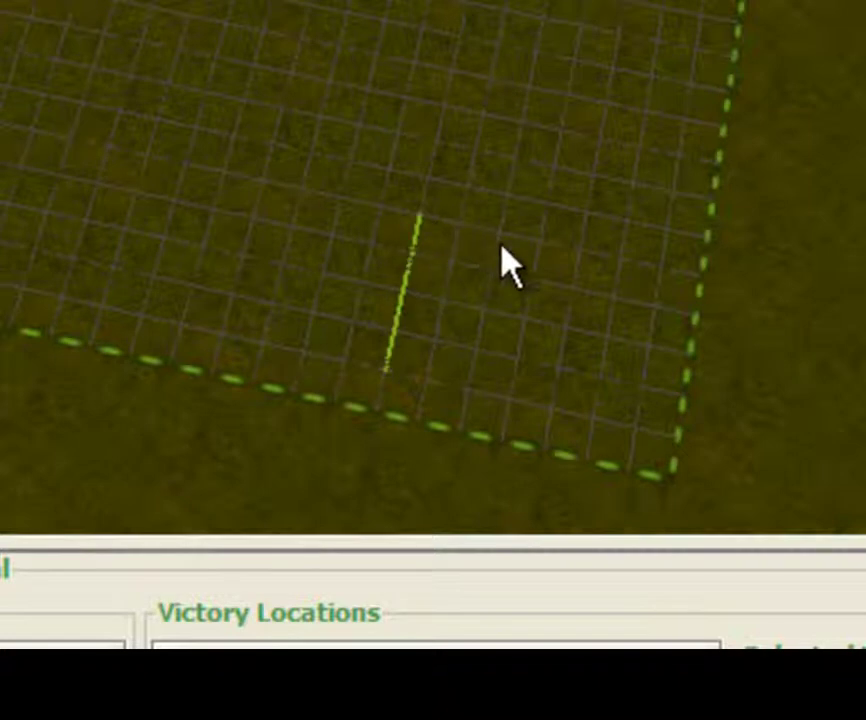
{"action": "left_click", "coordinate": [578, 250]}
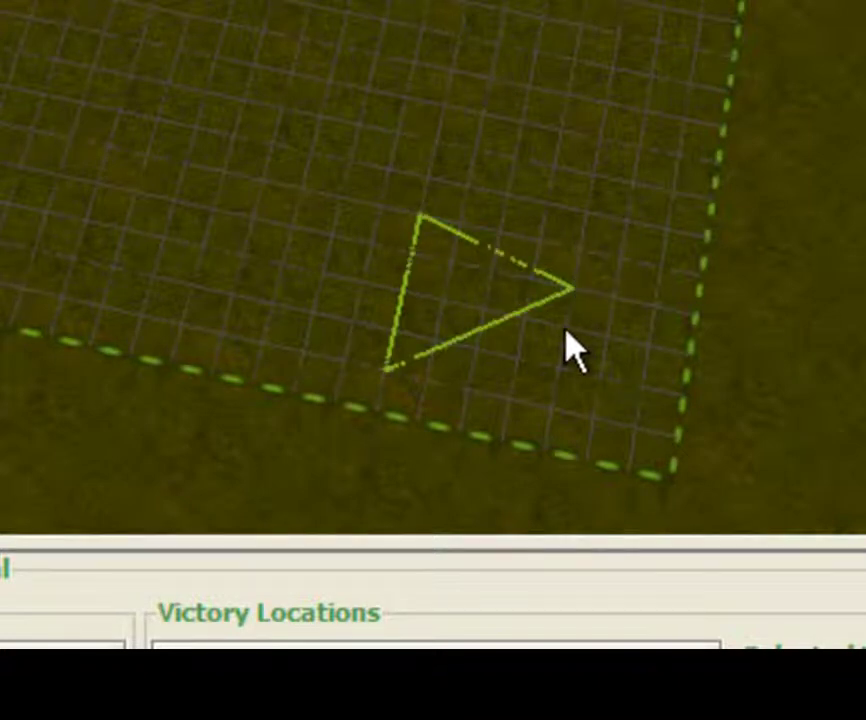
{"action": "left_click", "coordinate": [555, 645]}
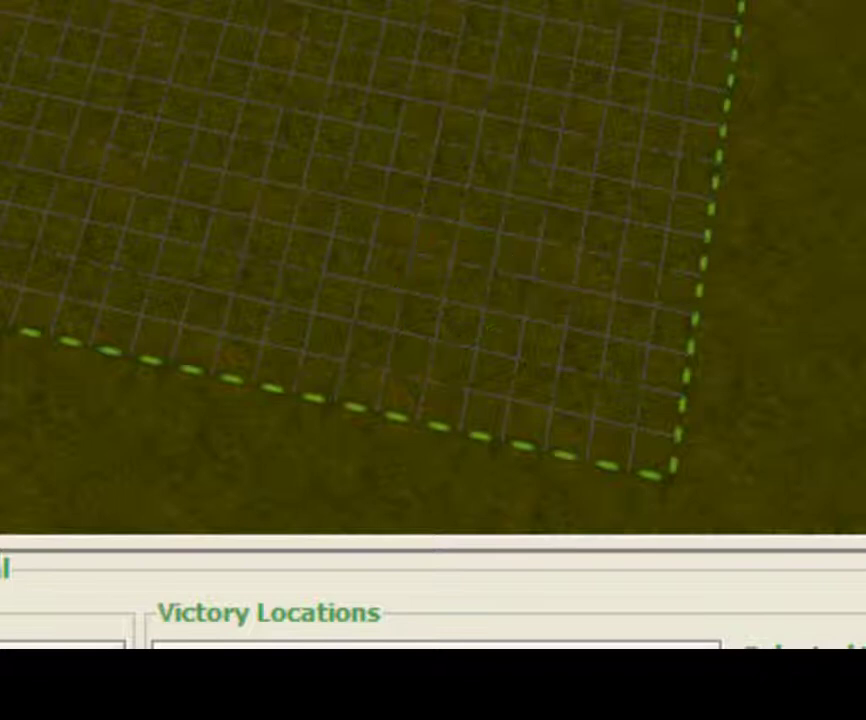
- Draw the German deployment zone as a small four-cornered area near the map's southeast corner
{"action": "left_click", "coordinate": [393, 168]}
{"action": "left_click", "coordinate": [398, 327]}
{"action": "left_click", "coordinate": [394, 325]}
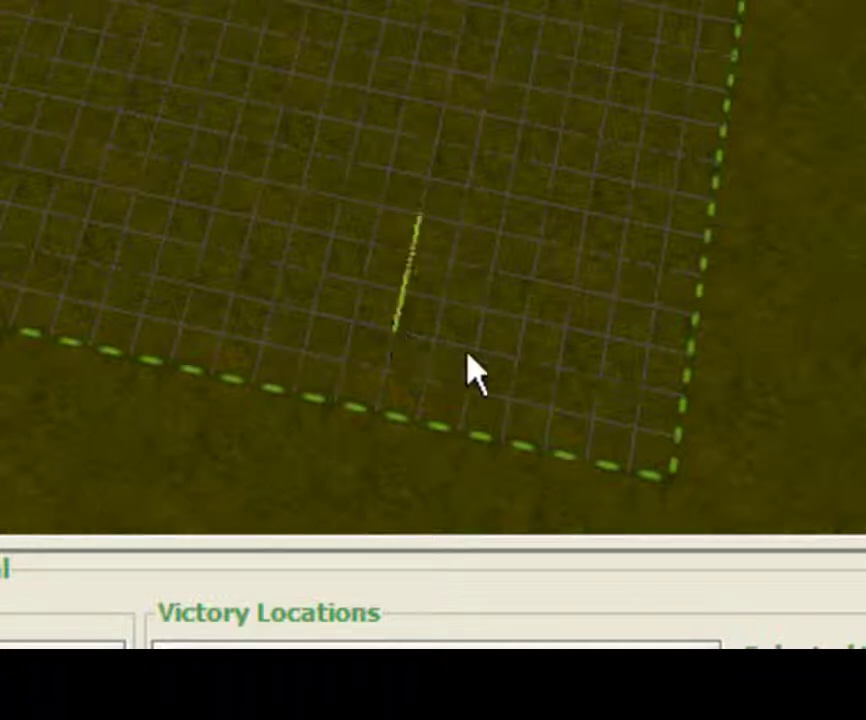
{"action": "left_click", "coordinate": [514, 356]}
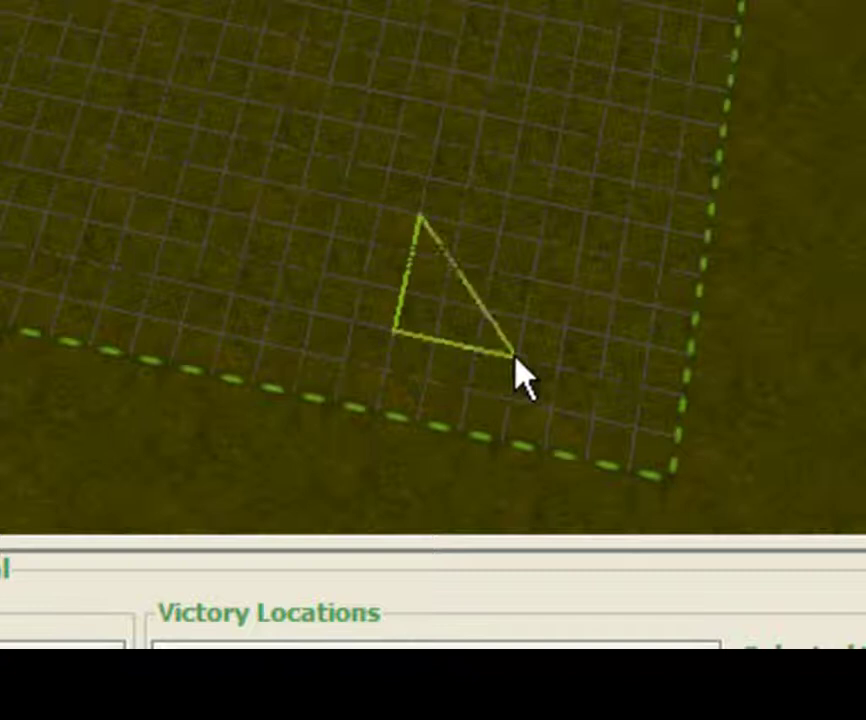
{"action": "left_click", "coordinate": [532, 274]}
{"action": "left_click", "coordinate": [538, 242]}
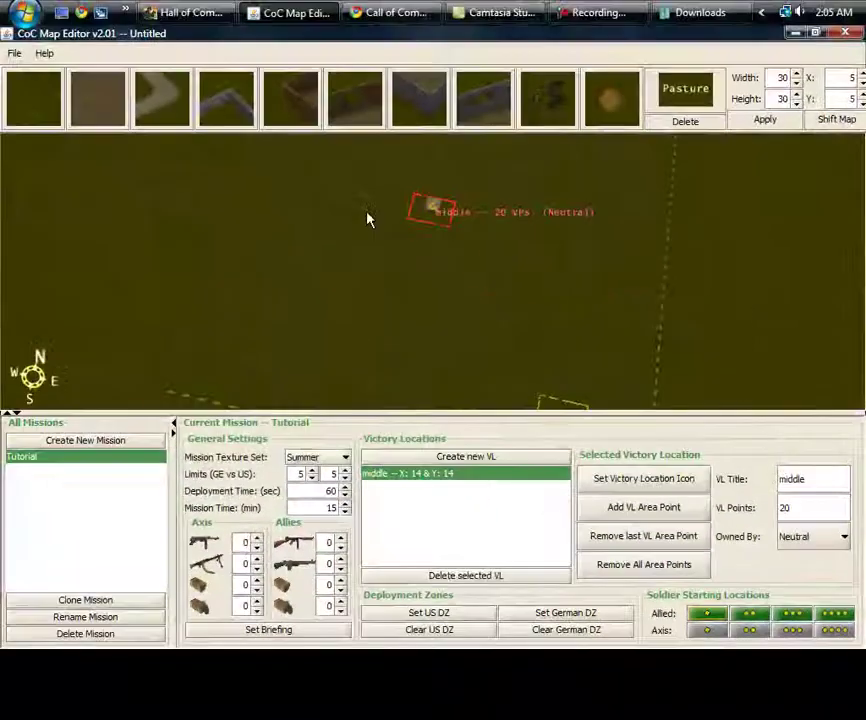
- Check which directory the map files are saved in and keep the current choice
{"action": "key", "text": "Up"}
{"action": "key", "text": "Left"}
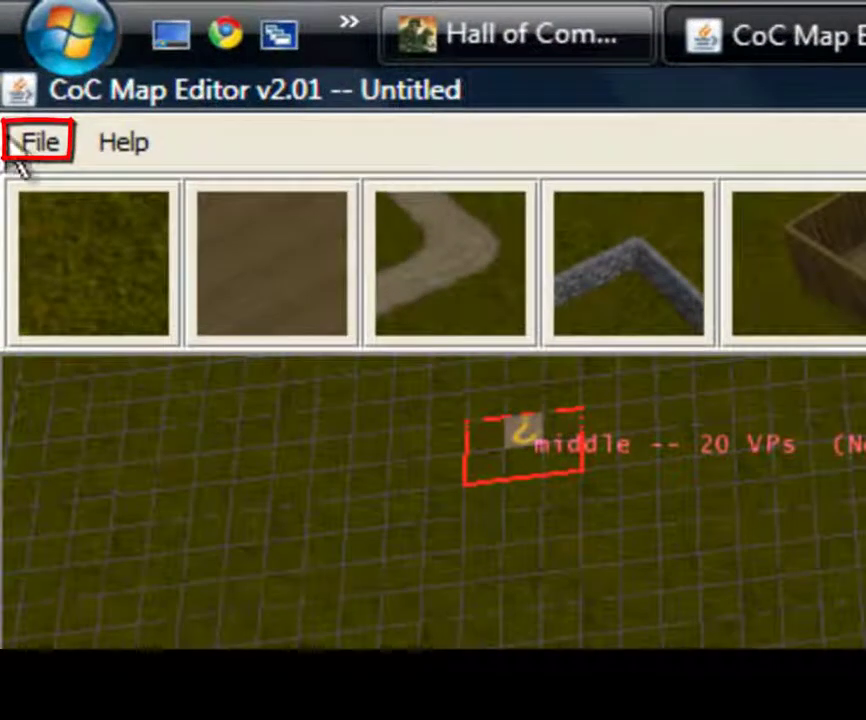
{"action": "left_click", "coordinate": [16, 55]}
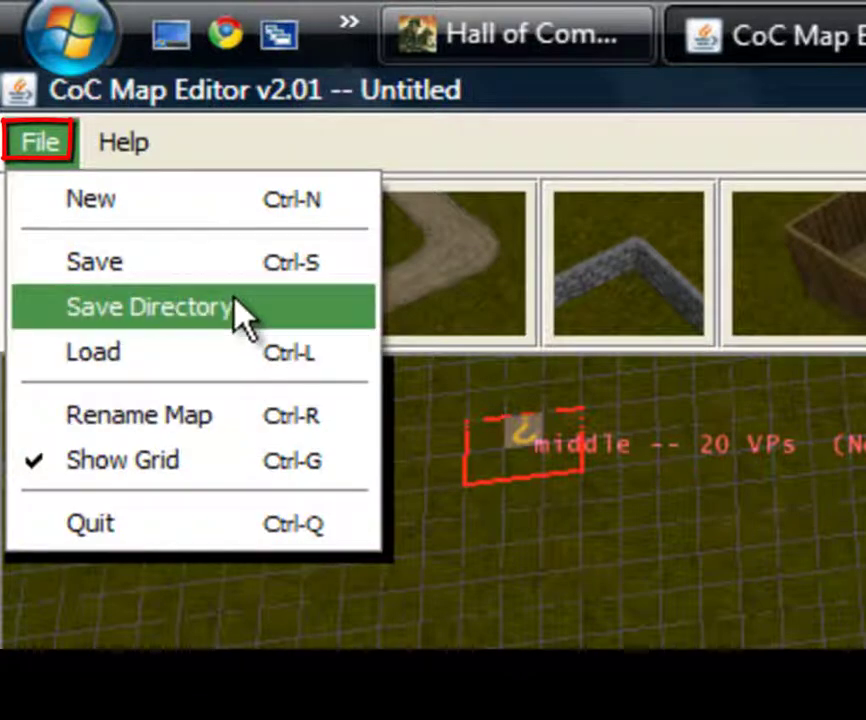
{"action": "left_click", "coordinate": [145, 312]}
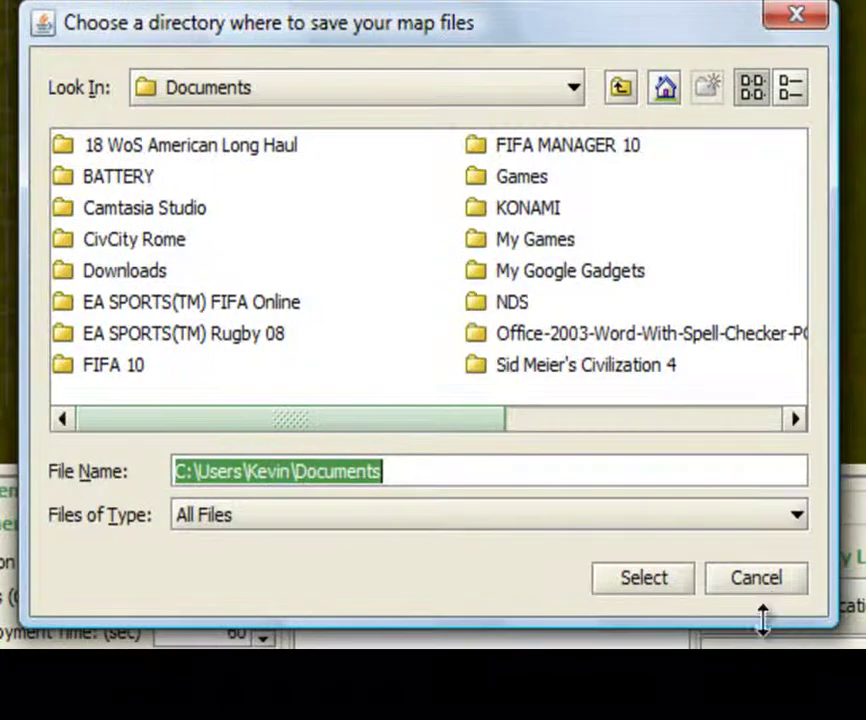
{"action": "left_click", "coordinate": [770, 584]}
- Save the map and its missions under the map name "Tutorial"
{"action": "left_click", "coordinate": [12, 54]}
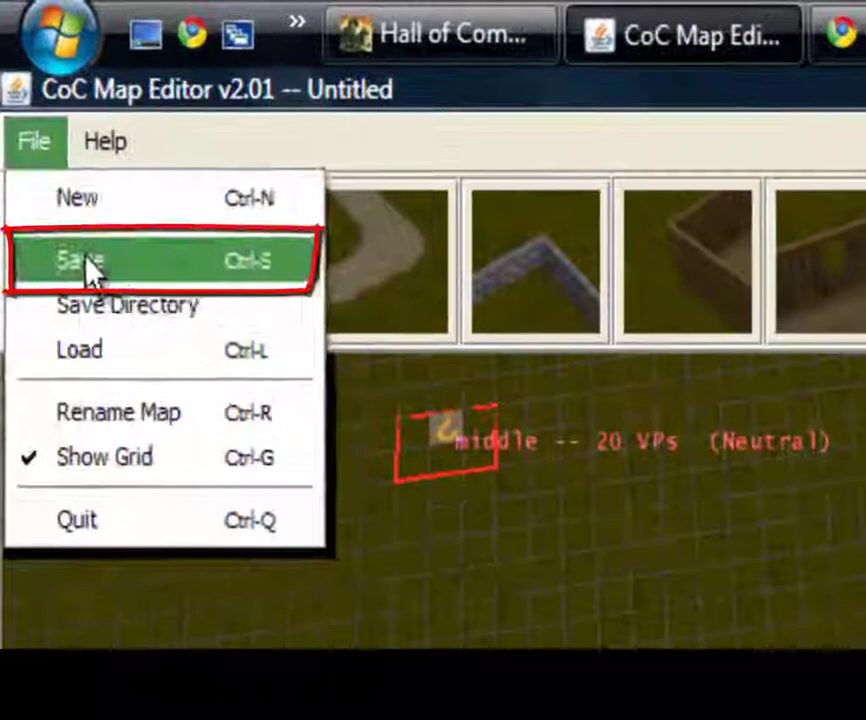
{"action": "left_click", "coordinate": [35, 100]}
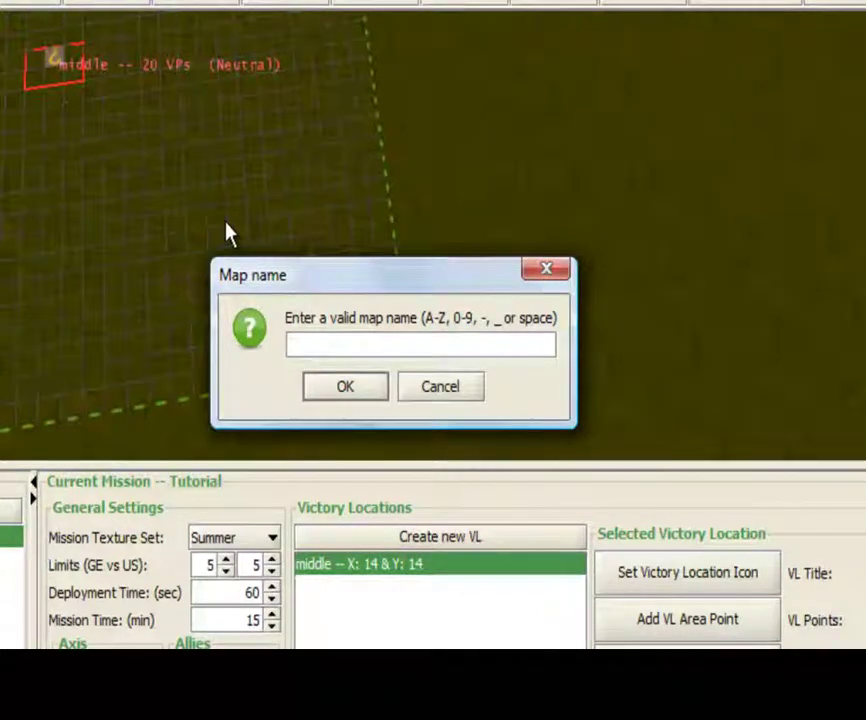
{"action": "type", "text": "Tutorial"}
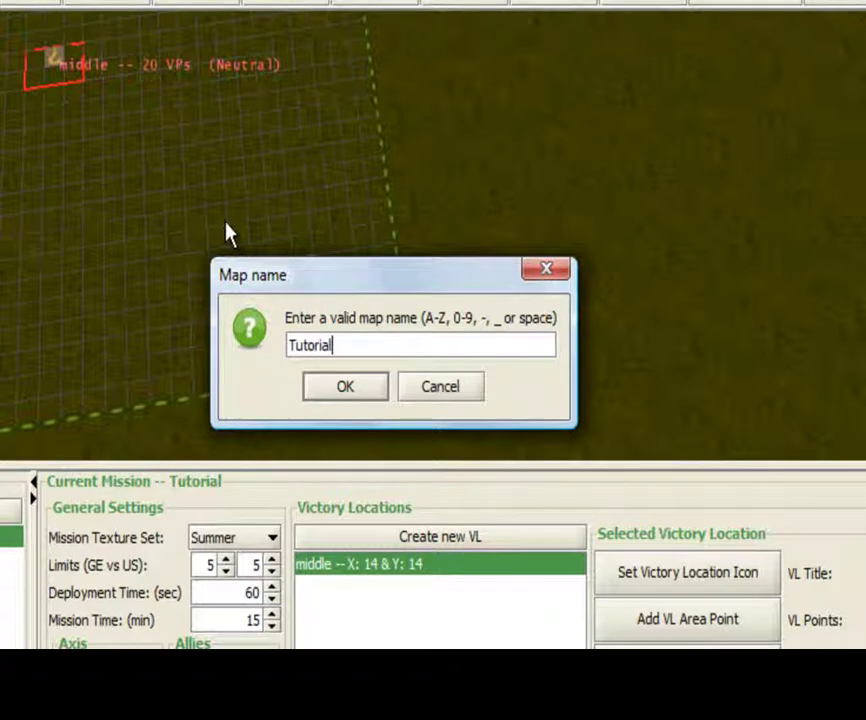
{"action": "left_click", "coordinate": [444, 391]}
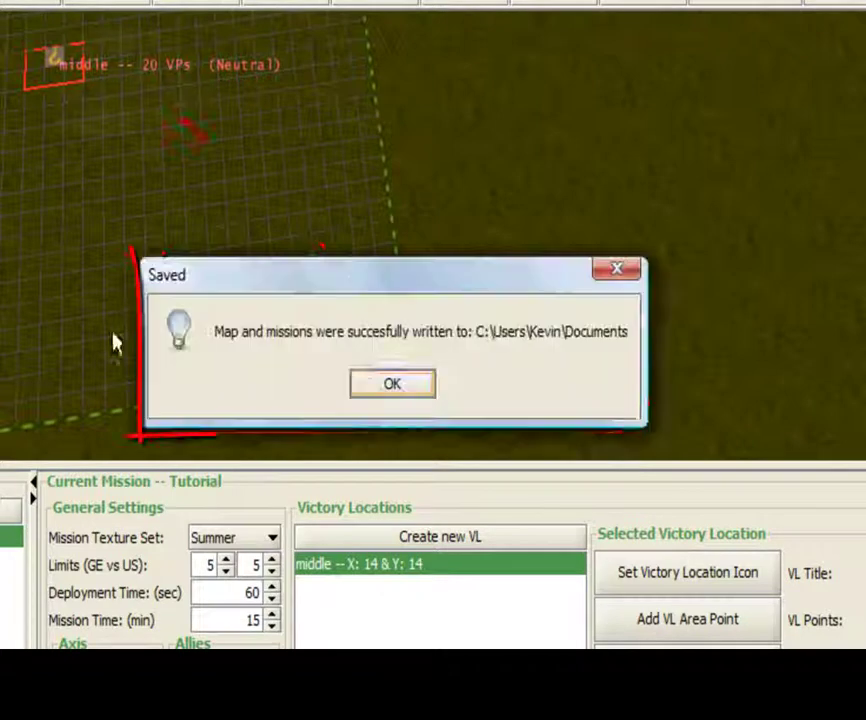
{"action": "left_click", "coordinate": [386, 387]}
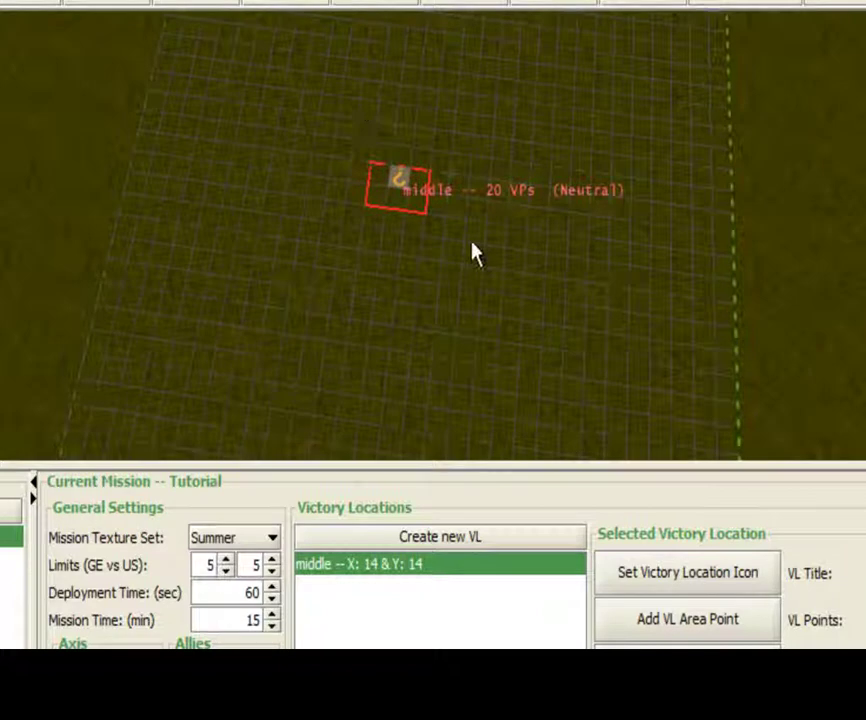
- Turn off the grid display on the map
{"action": "left_click", "coordinate": [471, 242]}
{"action": "left_click", "coordinate": [419, 128]}
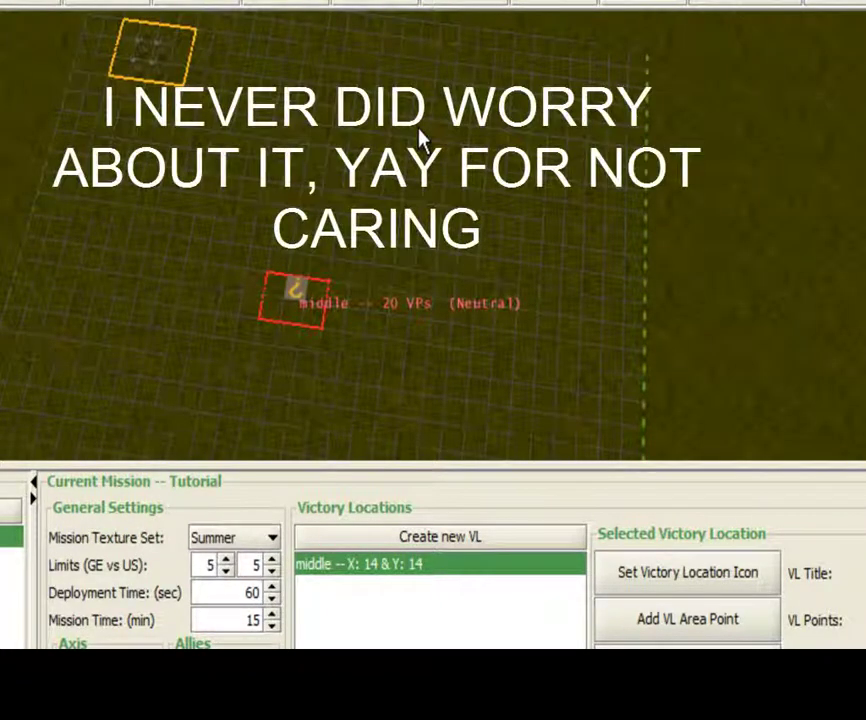
{"action": "left_click", "coordinate": [315, 305]}
{"action": "left_click", "coordinate": [481, 391]}
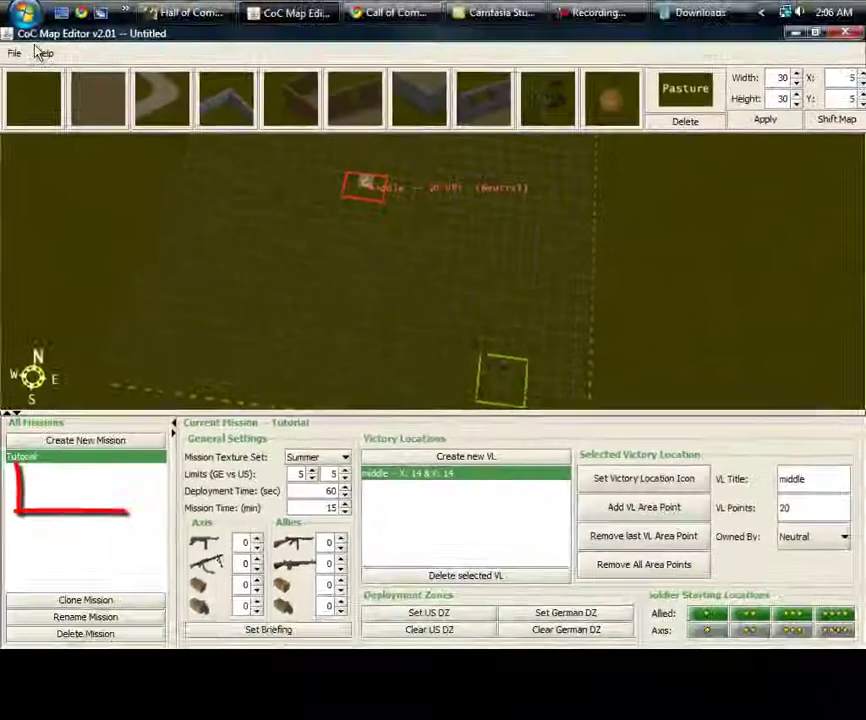
{"action": "left_click", "coordinate": [17, 54]}
{"action": "left_click", "coordinate": [150, 492]}
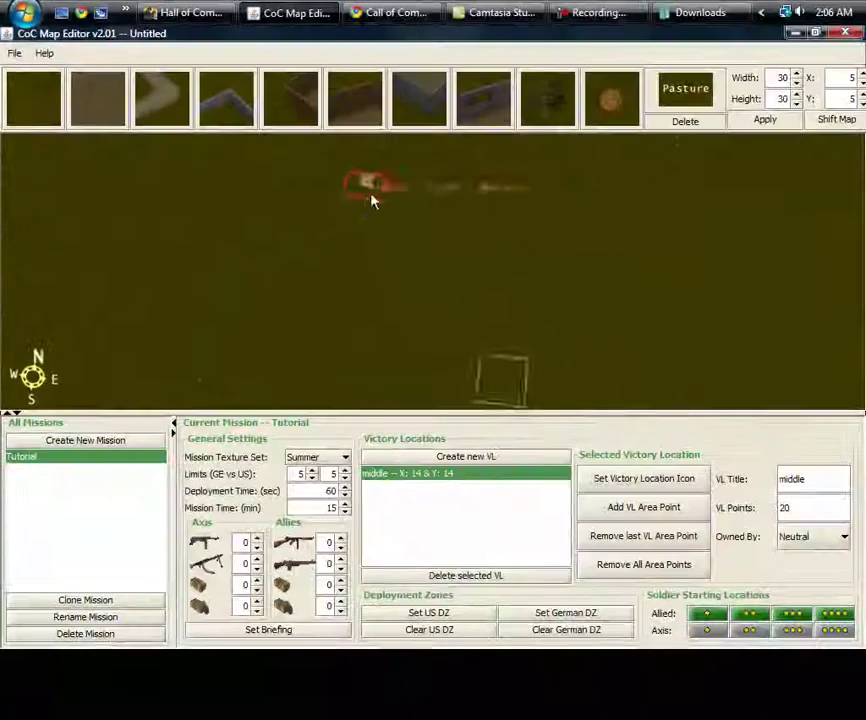
{"action": "left_click", "coordinate": [508, 277]}
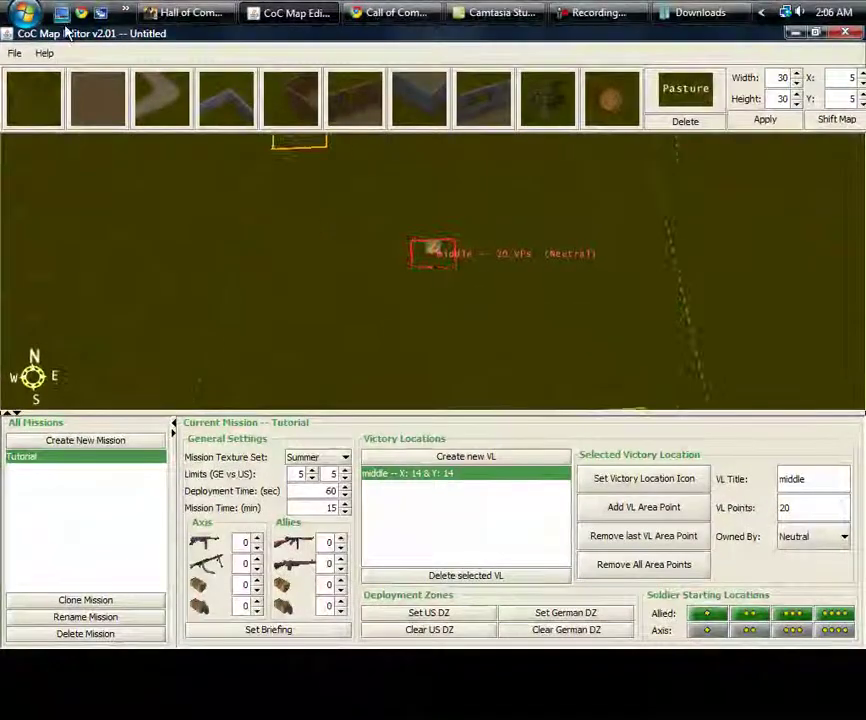
{"action": "left_click", "coordinate": [16, 54]}
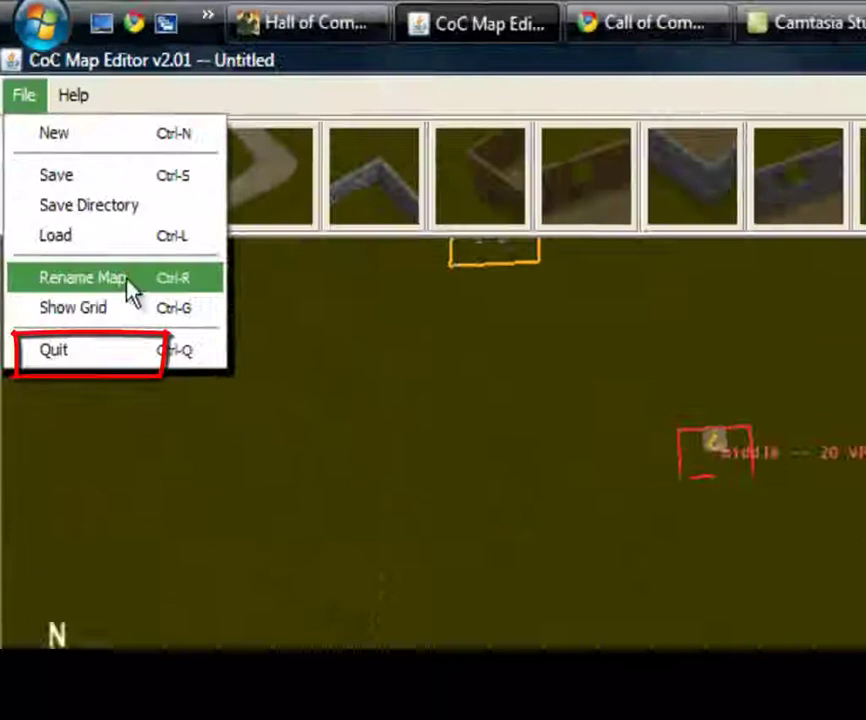
{"action": "left_click", "coordinate": [150, 352]}
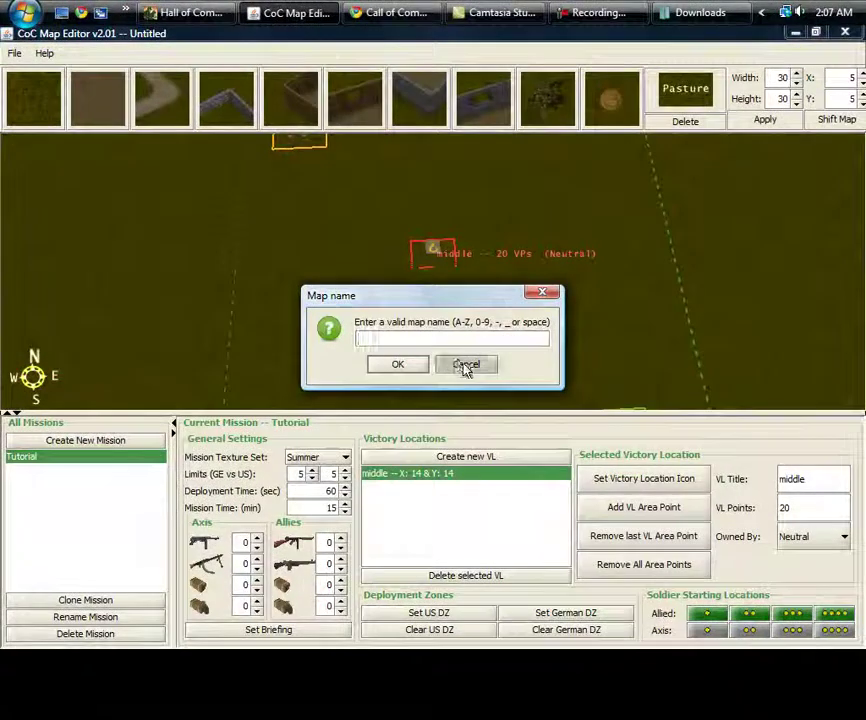
{"action": "left_click", "coordinate": [462, 364]}
{"action": "left_click", "coordinate": [14, 53]}
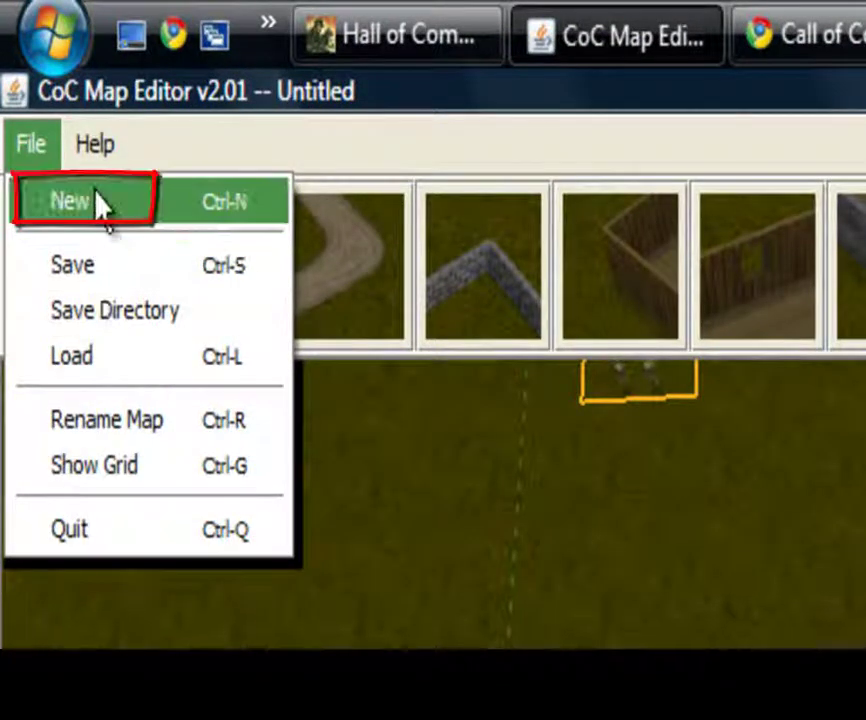
{"action": "mouse_move", "coordinate": [84, 153]}
{"action": "mouse_move", "coordinate": [30, 155]}
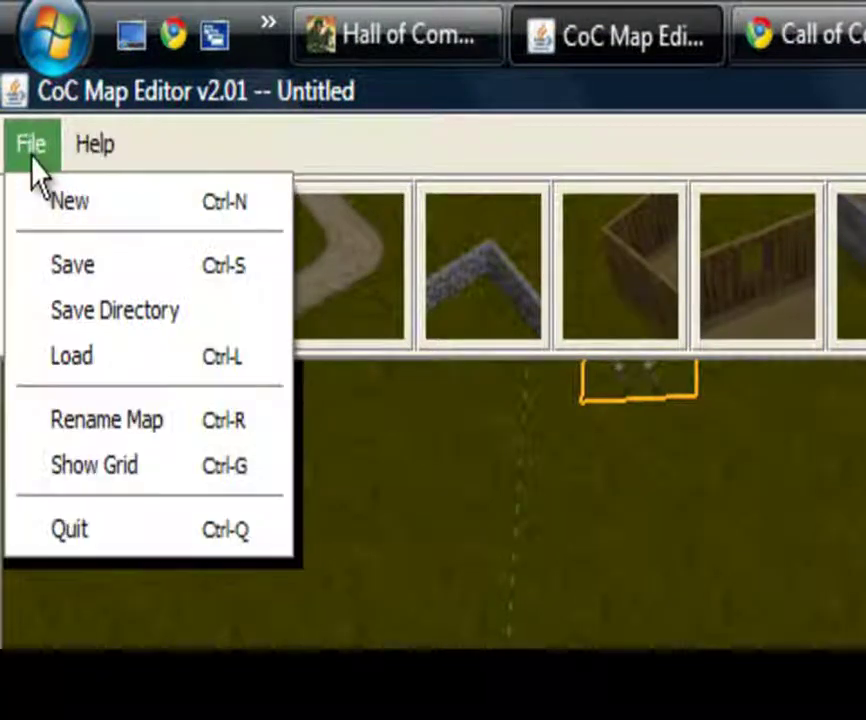